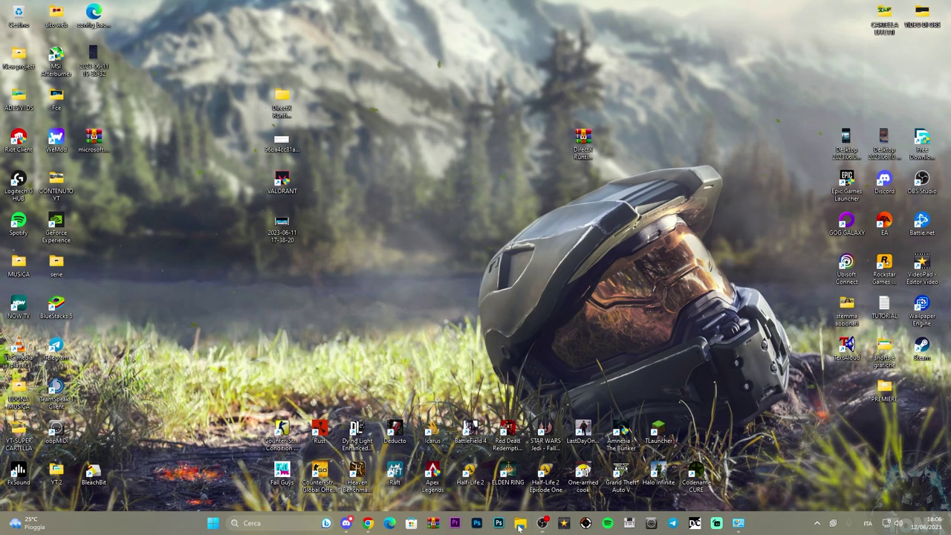
Step: Open a file browser window and go to the Windows folder on Disco locale (C:)
click(382, 524)
drag(520, 79, 536, 82)
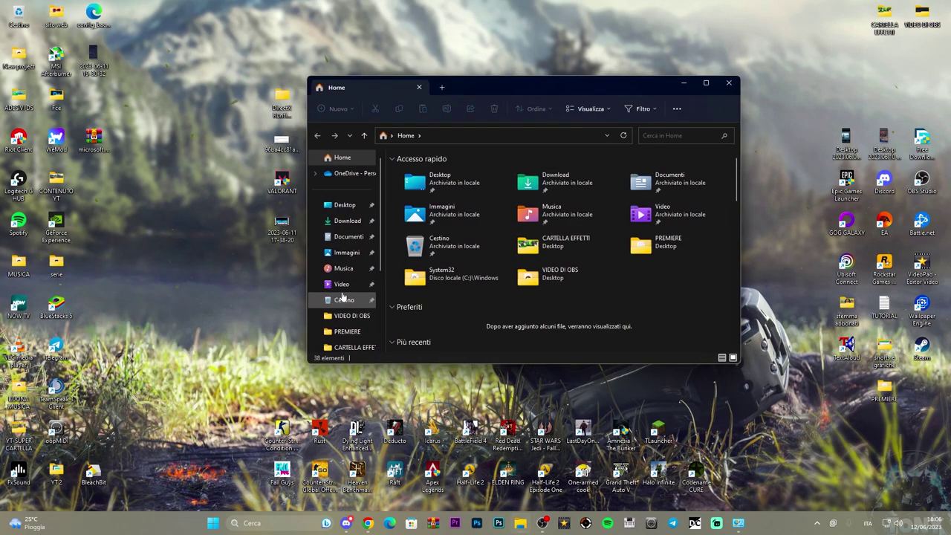
scroll(349, 327, down, 2)
click(348, 316)
double_click(450, 178)
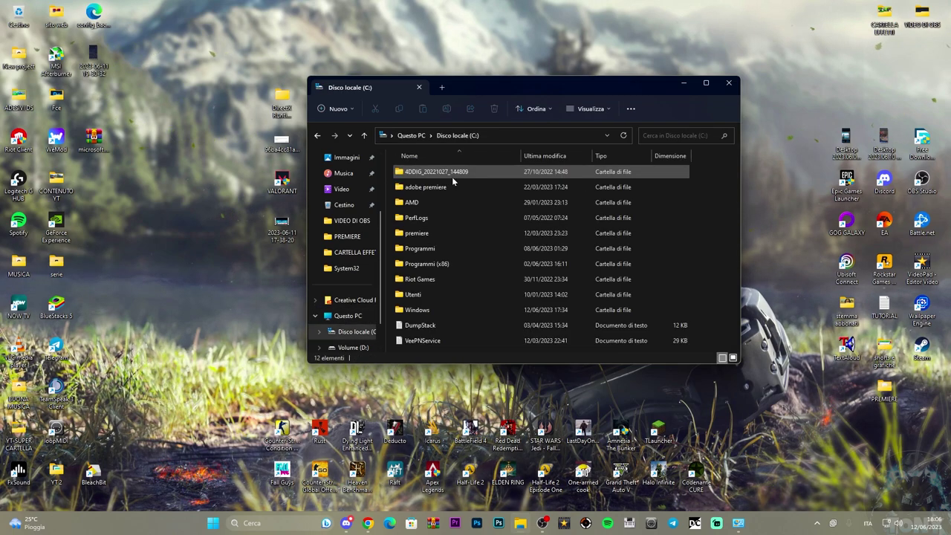
double_click(418, 309)
Step: Find the System32 folder inside Windows and open its properties
scroll(456, 268, down, 20)
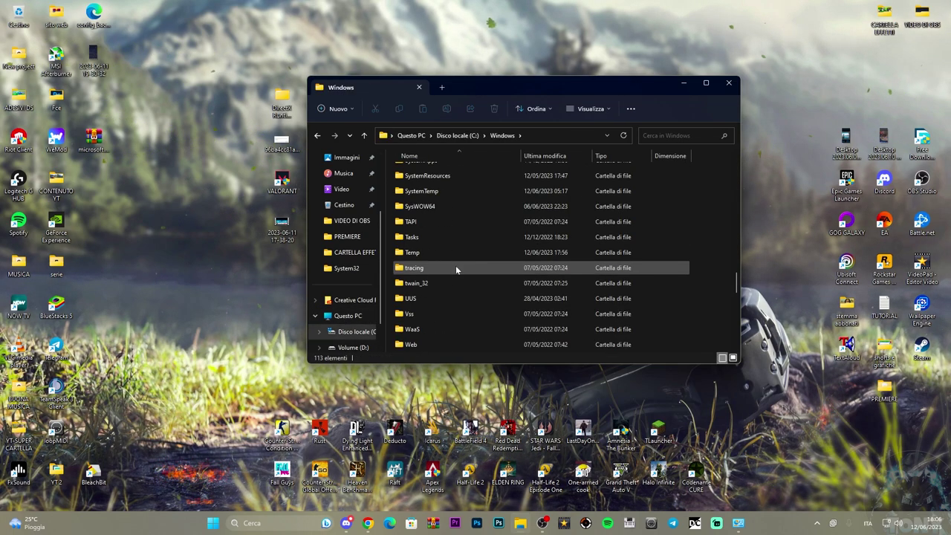
scroll(455, 267, up, 3)
scroll(437, 264, up, 3)
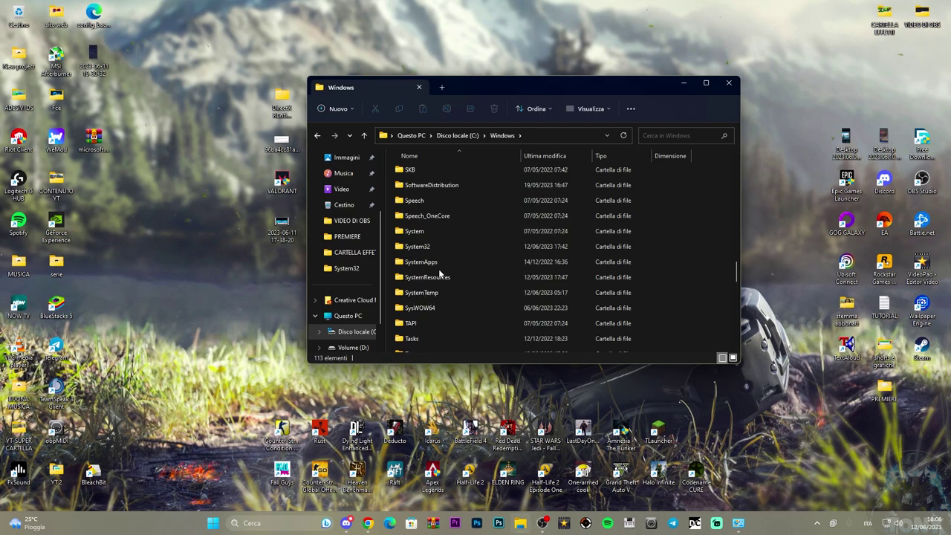
right_click(427, 246)
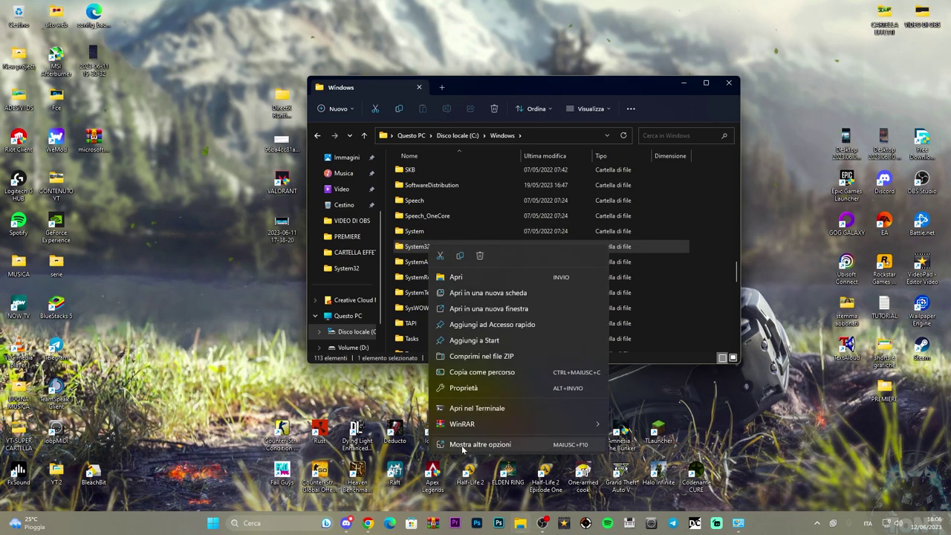
click(479, 474)
click(487, 438)
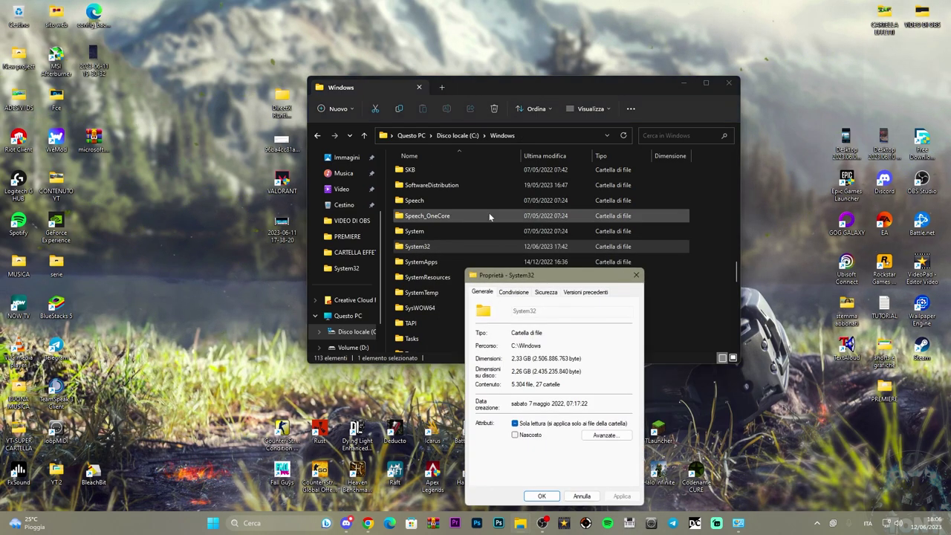
drag(546, 281, 325, 155)
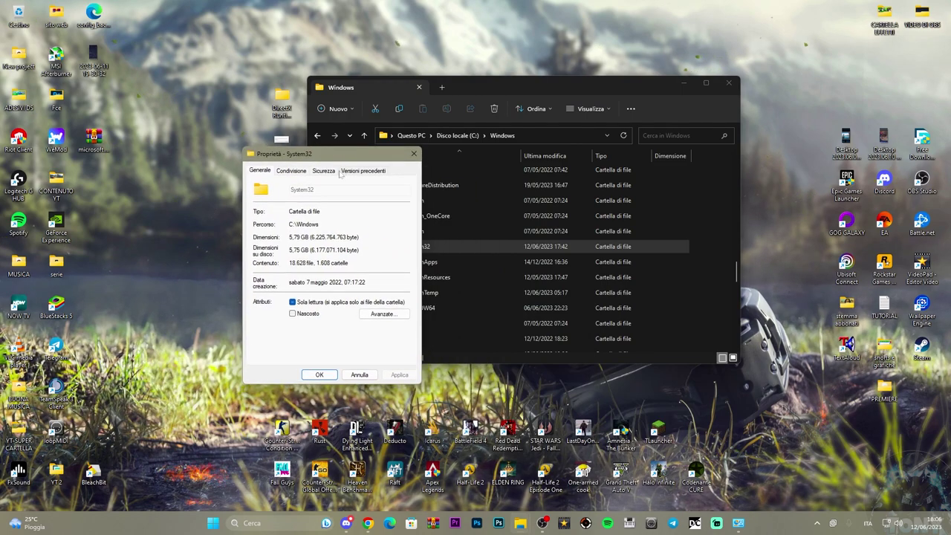
Step: Examine the security permissions on System32 for the Administrator account and the Administrators group
click(324, 171)
scroll(337, 220, down, 1)
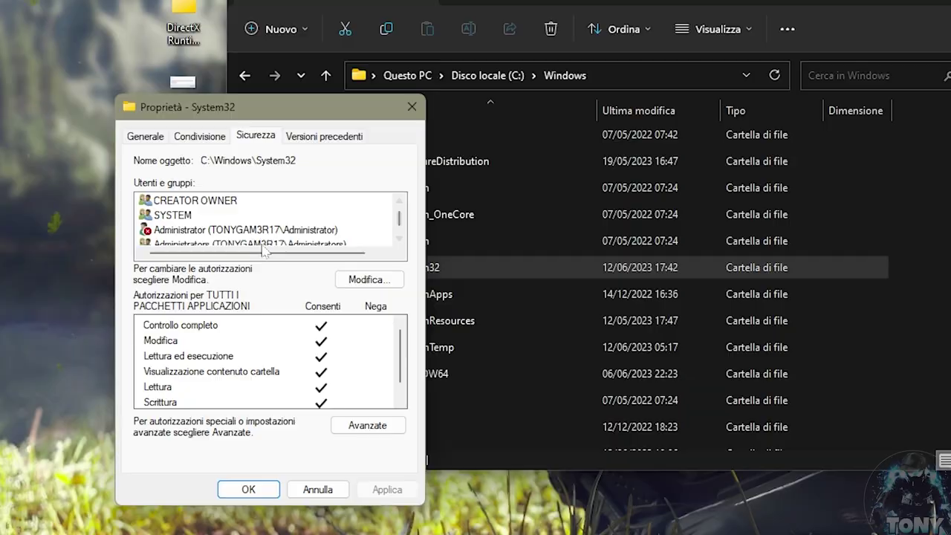
click(390, 233)
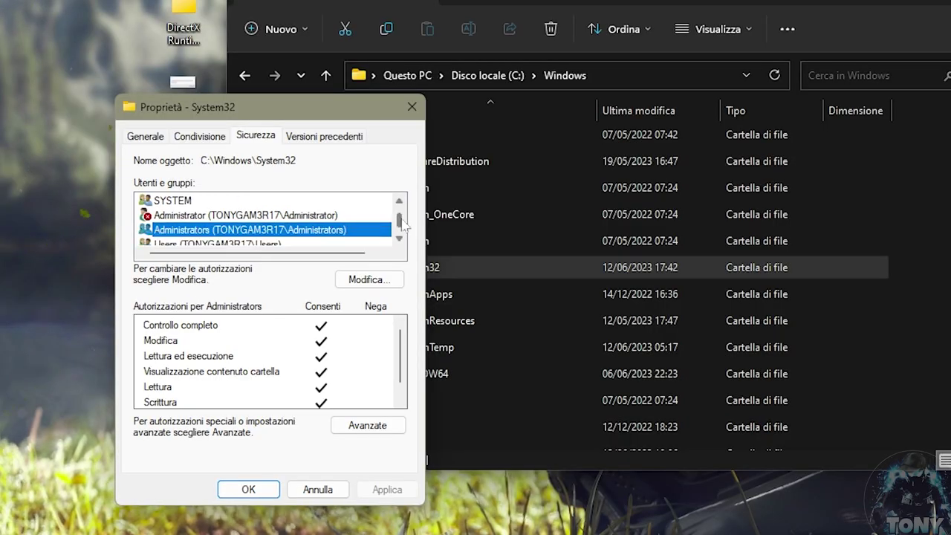
mouse_move(252, 109)
mouse_down()
mouse_move(234, 119)
mouse_move(266, 106)
mouse_up()
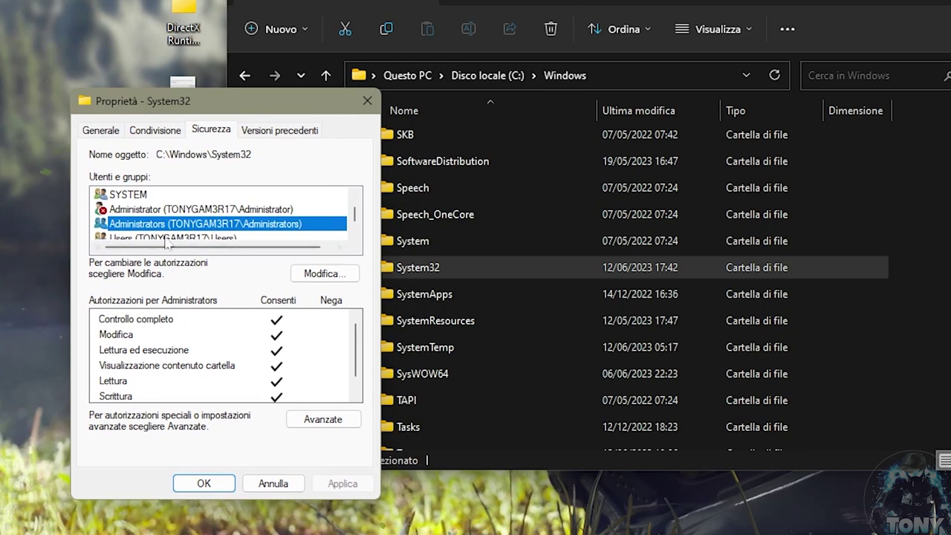
click(142, 210)
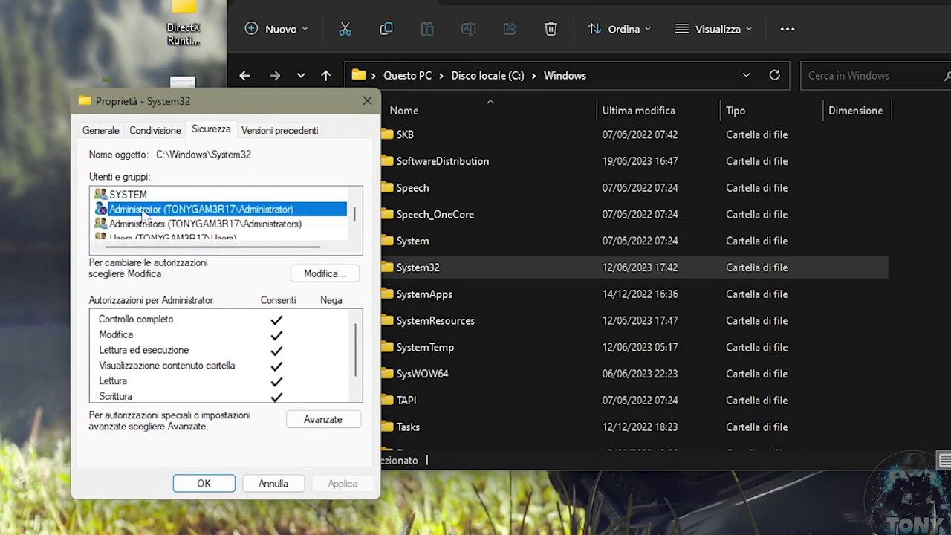
click(165, 224)
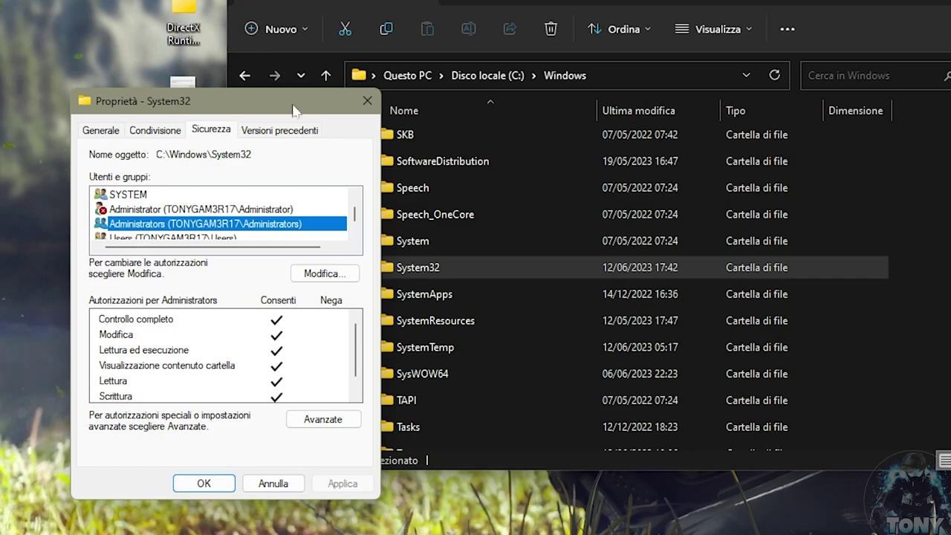
drag(292, 110, 297, 110)
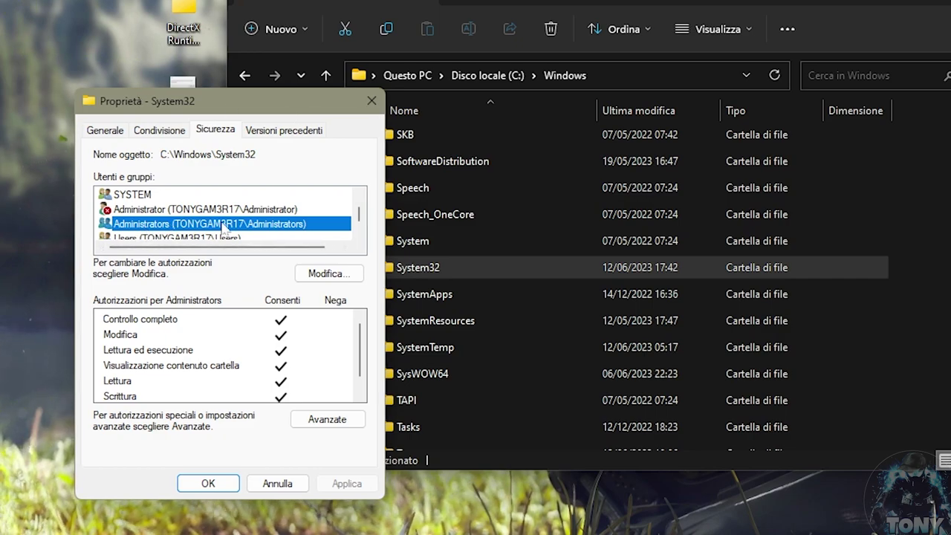
drag(254, 101, 244, 103)
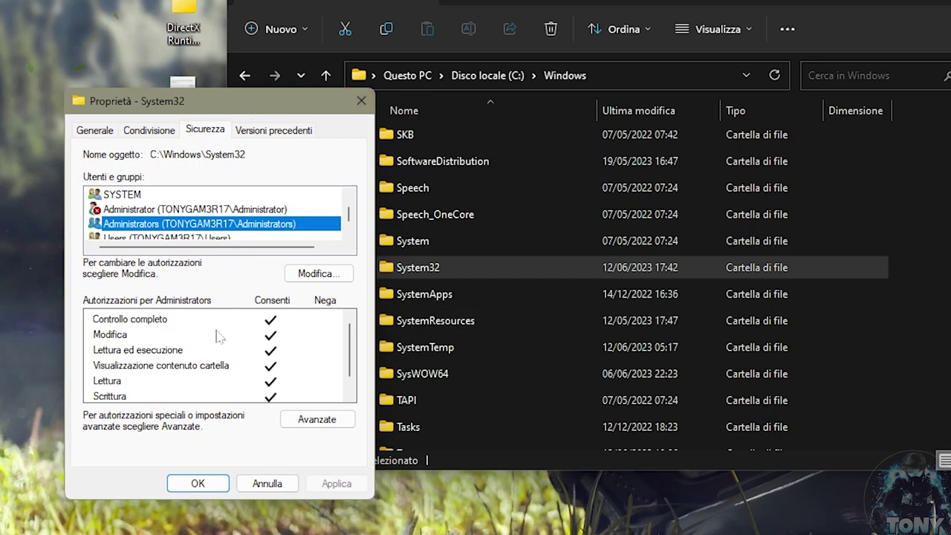
Step: Open System32's advanced security settings and bring up the user or group selection for changing the owner
click(316, 424)
drag(461, 83, 417, 79)
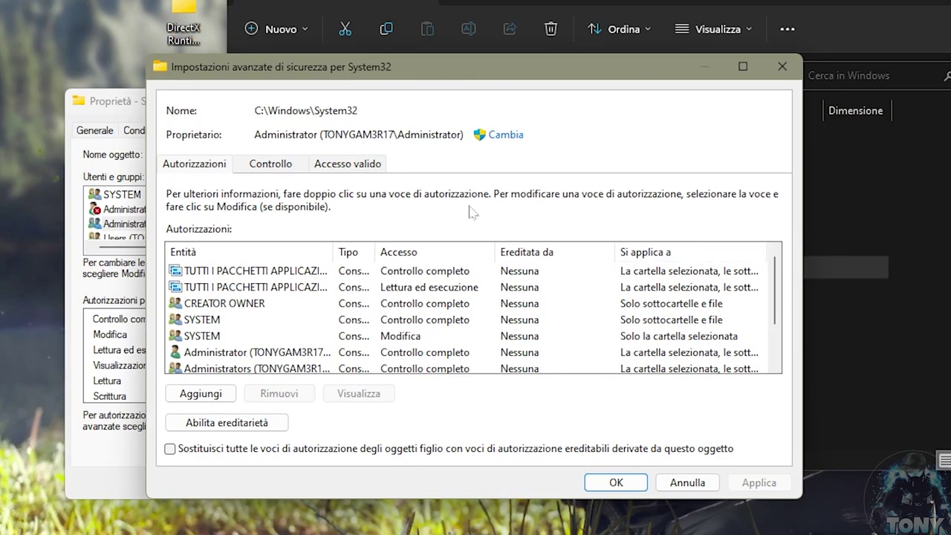
click(507, 136)
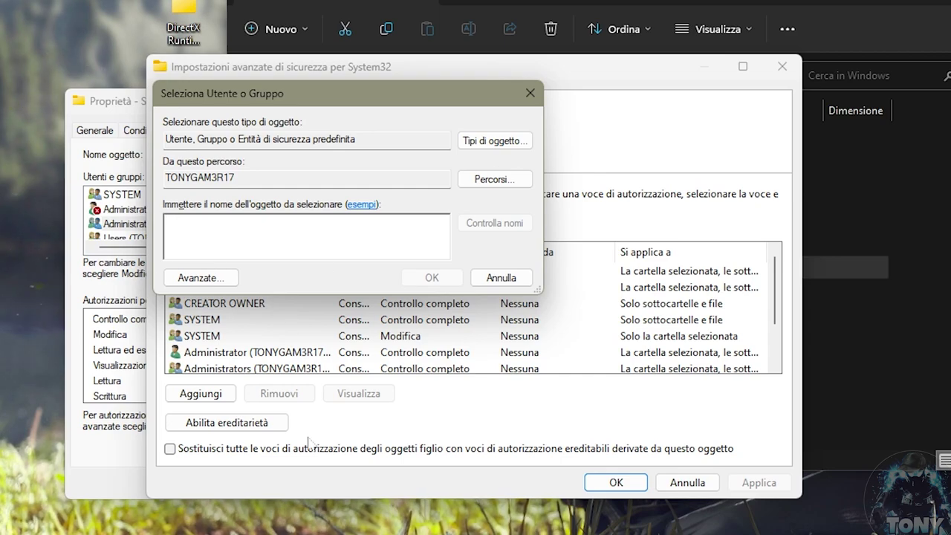
click(491, 182)
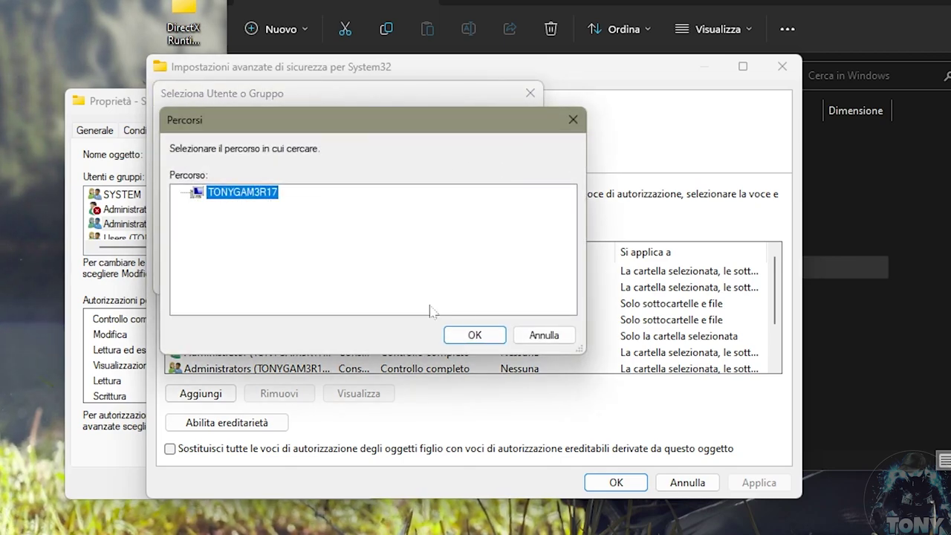
click(544, 335)
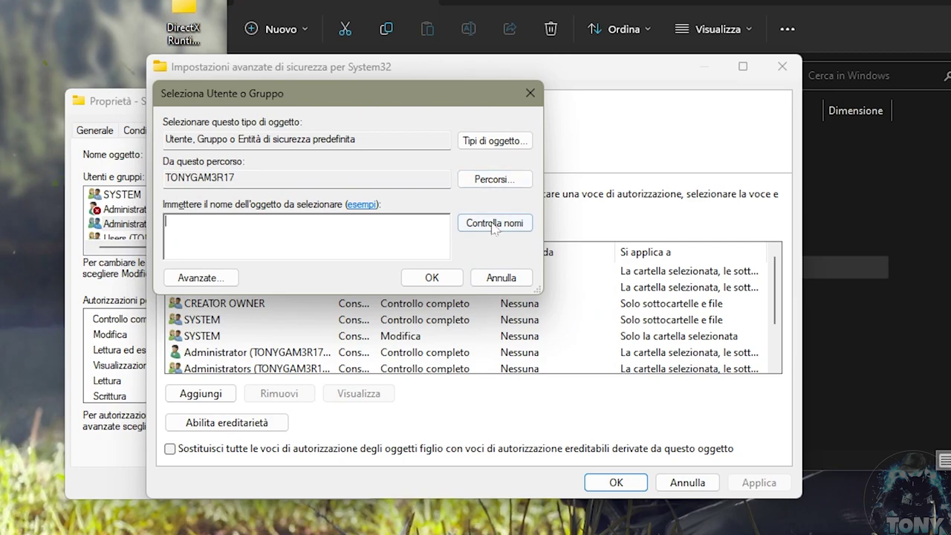
Step: Search all users and groups and set the Administrators group as the owner of System32
click(225, 277)
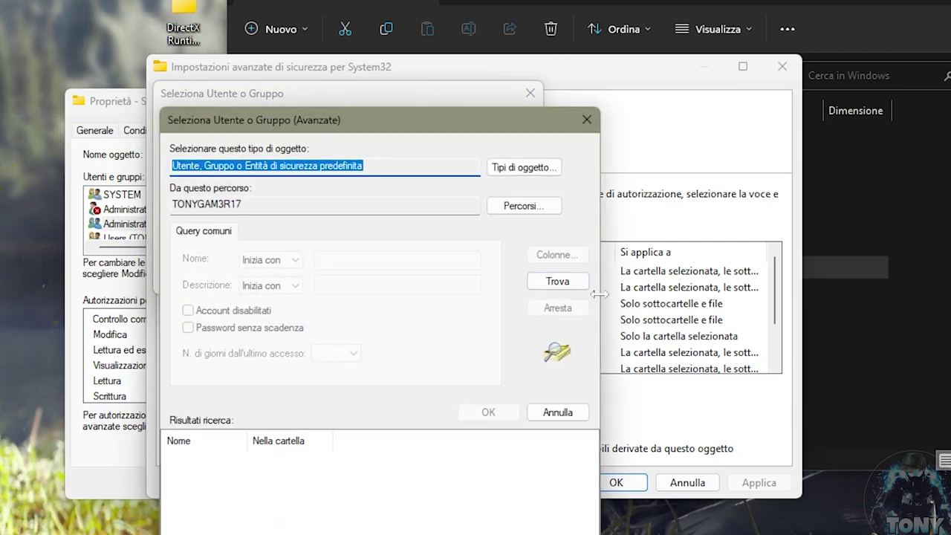
click(557, 281)
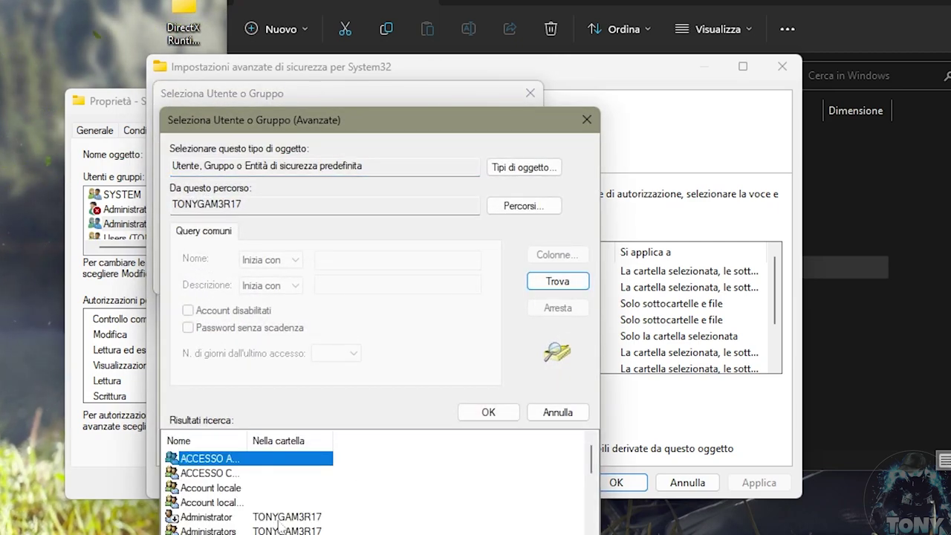
mouse_move(587, 469)
mouse_down()
mouse_move(589, 534)
mouse_move(591, 462)
mouse_up()
click(206, 529)
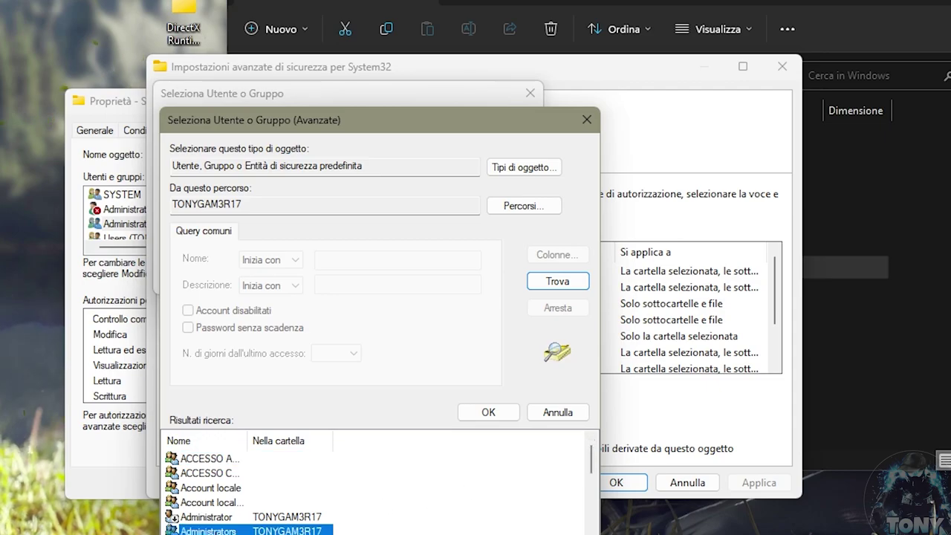
double_click(206, 530)
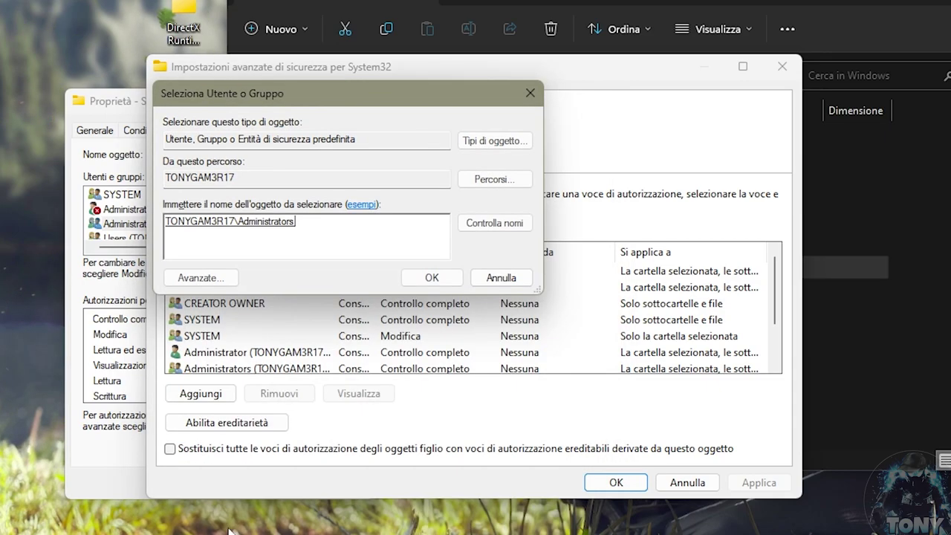
click(434, 278)
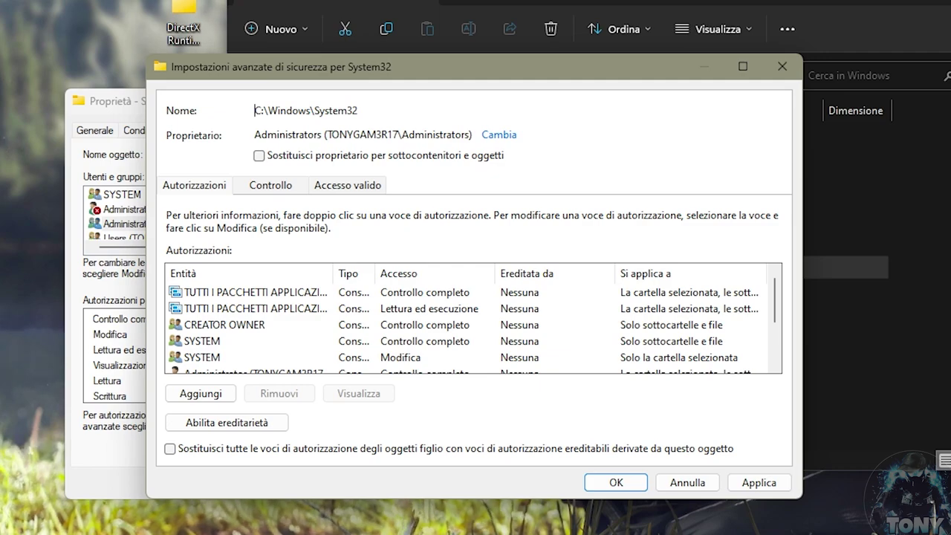
Step: Enable "Sostituisci proprietario per sottocontenitori e oggetti" and apply the ownership change, continuing past the security error
drag(519, 79, 504, 78)
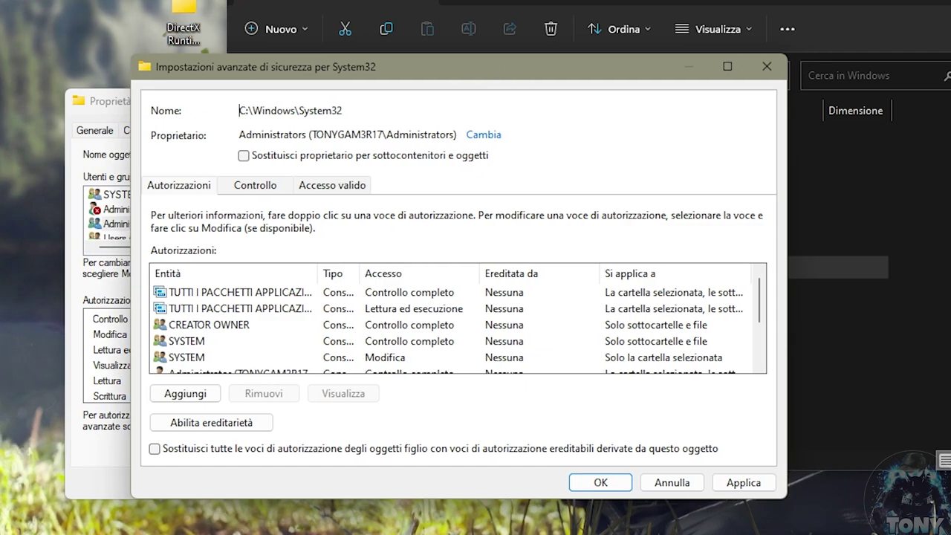
click(245, 156)
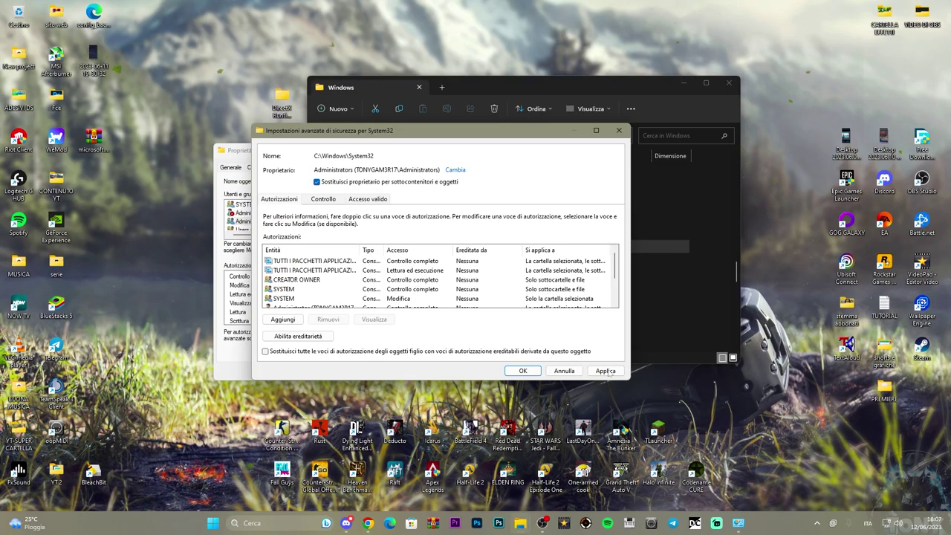
click(742, 482)
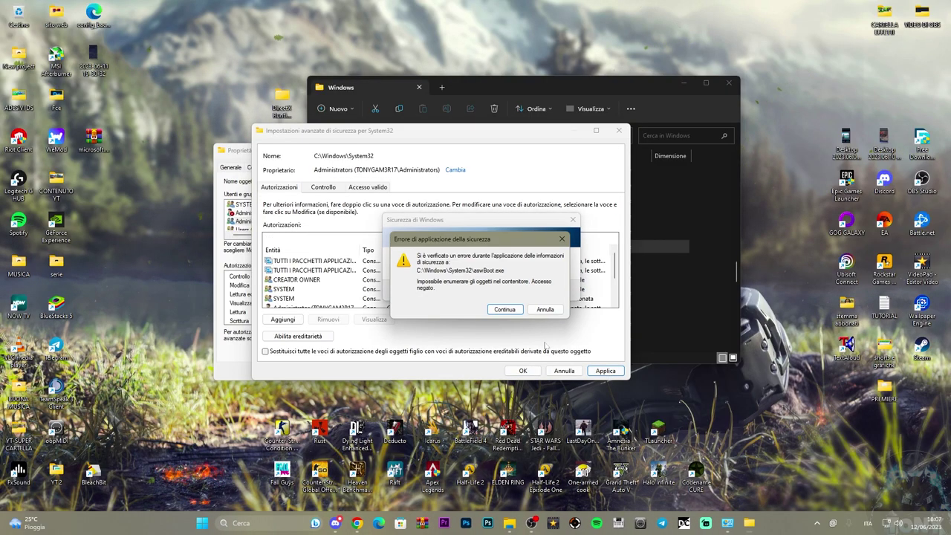
drag(483, 247, 403, 313)
click(426, 375)
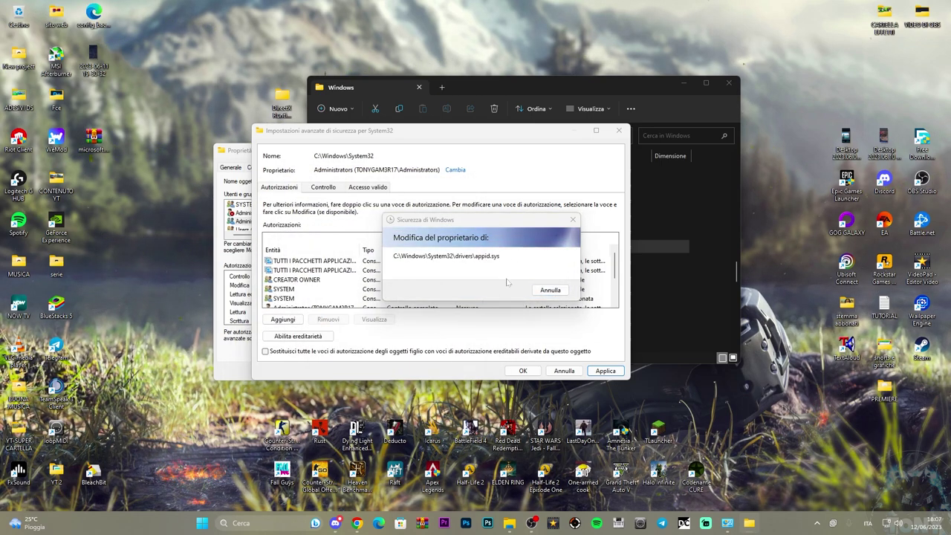
Step: Cancel the ownership change still running on the System32 contents
drag(495, 243, 467, 227)
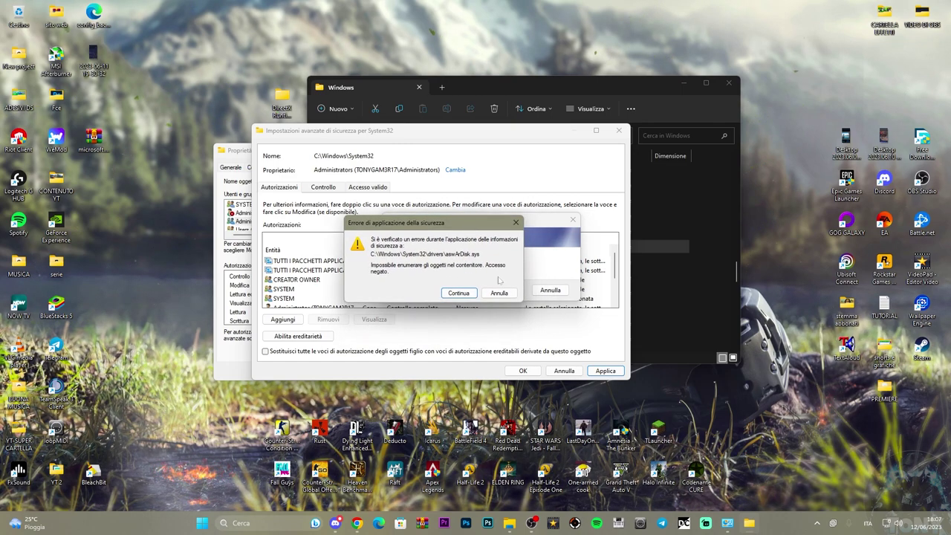
click(497, 294)
click(549, 302)
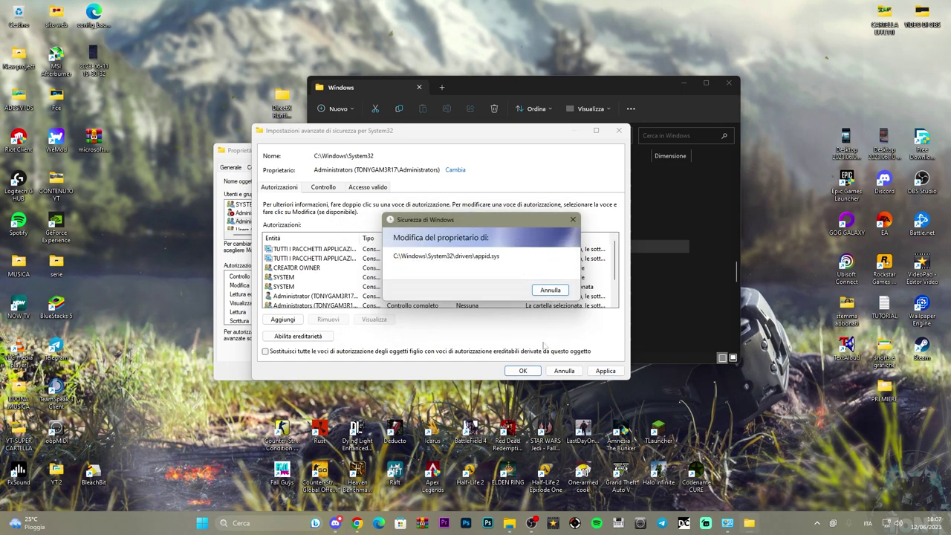
click(572, 220)
Step: Close the Windows folder window and the advanced security settings, leaving the System32 properties open
mouse_move(528, 92)
mouse_down()
mouse_move(575, 88)
mouse_move(512, 101)
mouse_up()
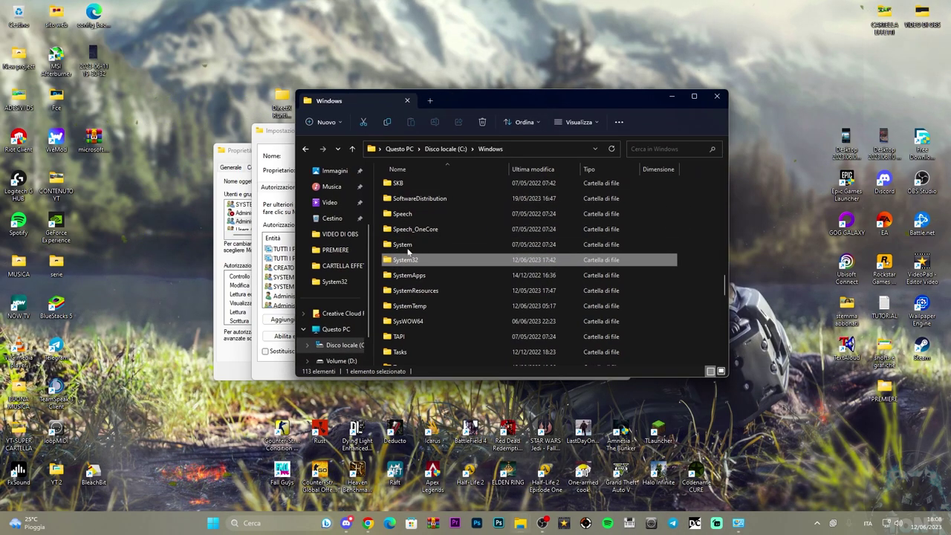
click(707, 98)
click(619, 132)
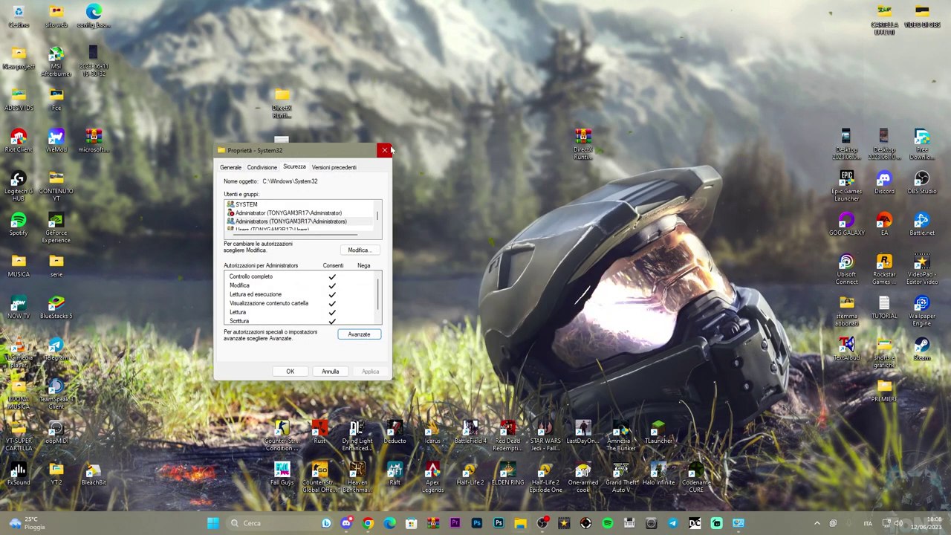
Step: Open the System32 permissions for editing and select the Administrators group to review its allowed permissions
click(359, 249)
drag(334, 195, 444, 178)
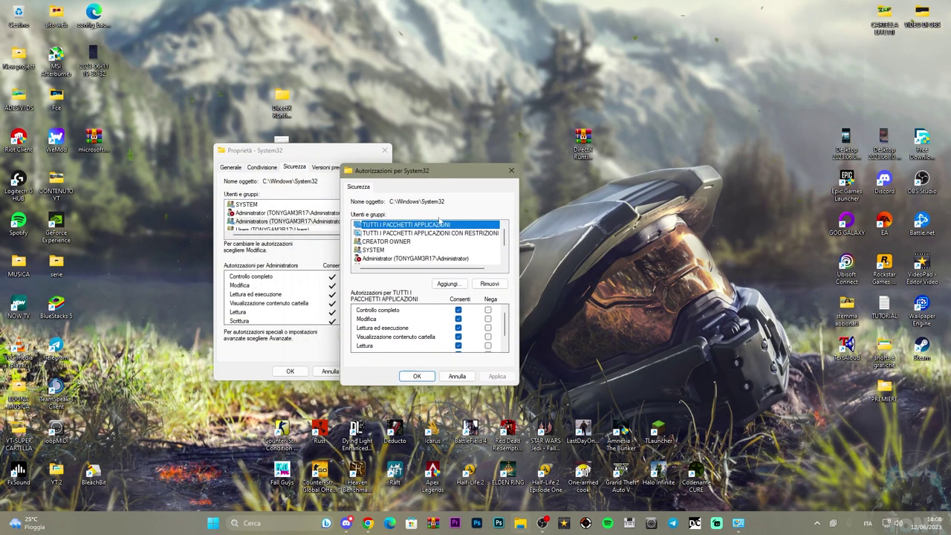
drag(503, 236, 504, 243)
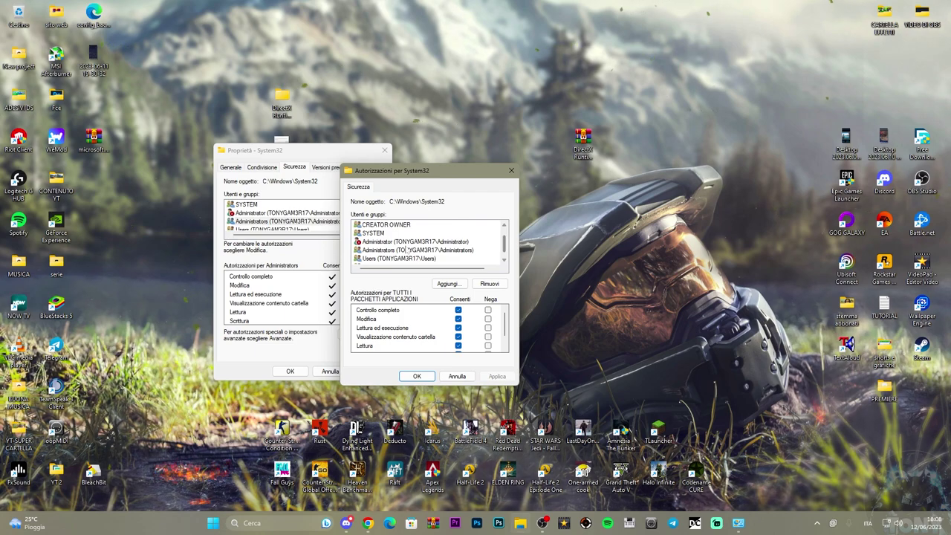
click(405, 251)
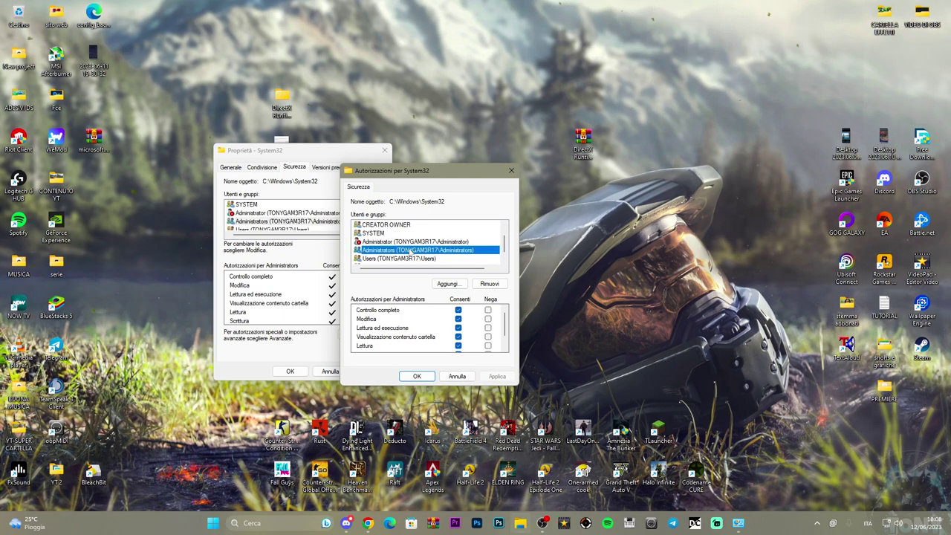
mouse_move(503, 330)
mouse_down()
mouse_move(503, 338)
mouse_move(508, 315)
mouse_up()
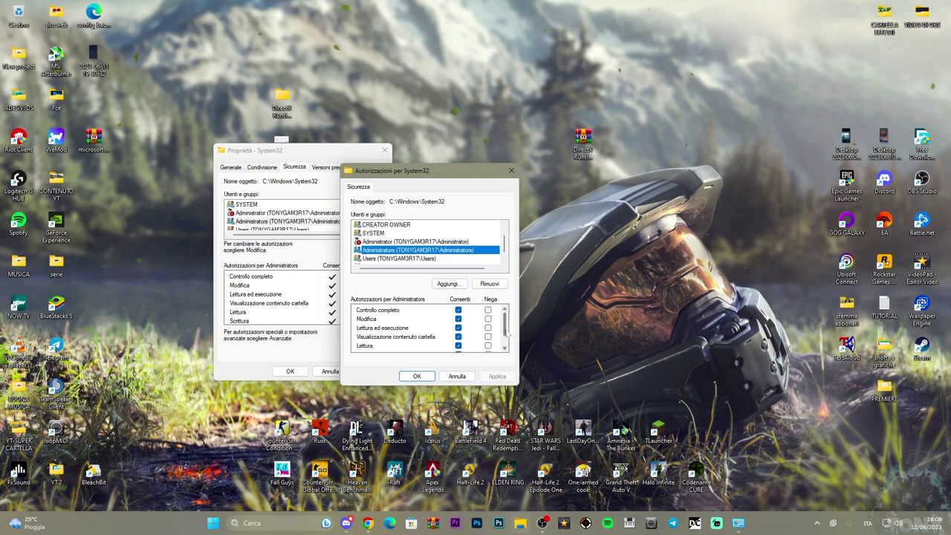
Step: Clear "Controllo completo" for Administrators, apply the change, and cancel its propagation at the security error
click(457, 310)
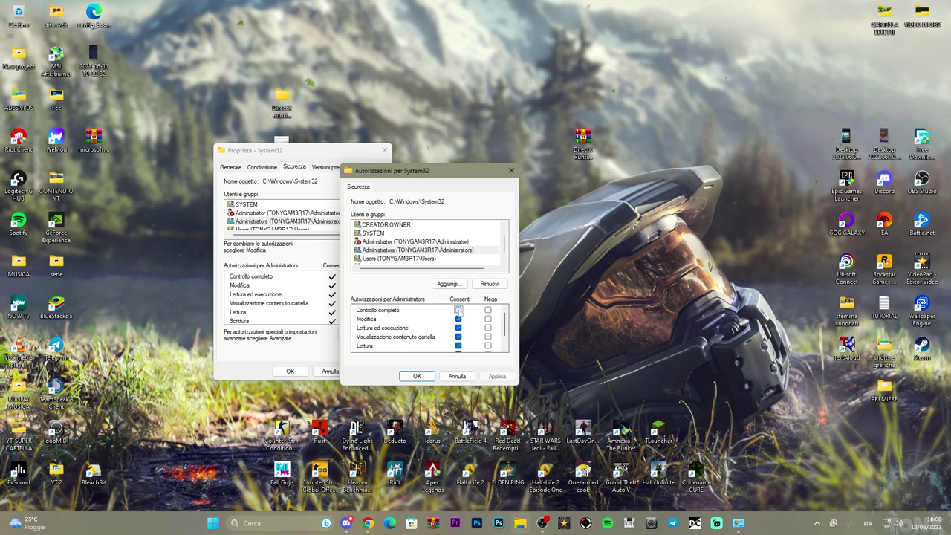
click(497, 376)
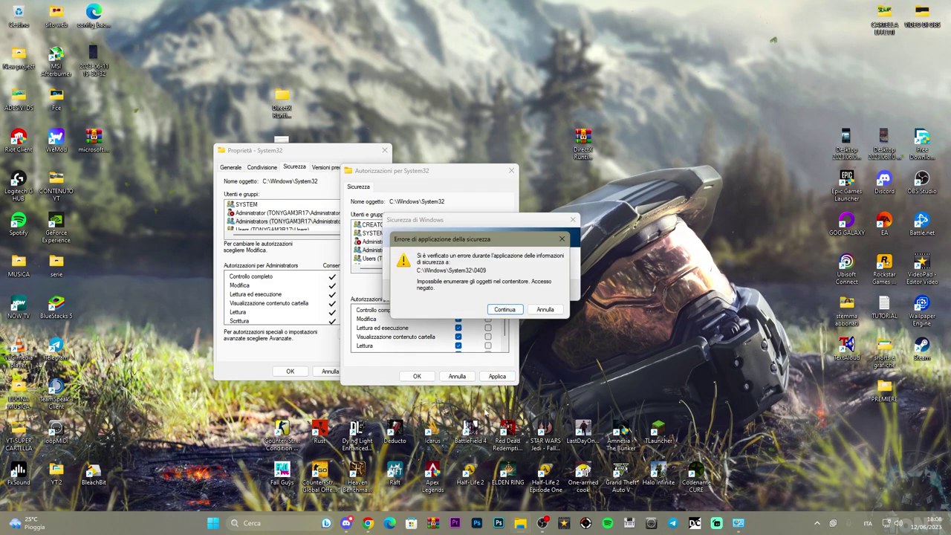
click(541, 309)
click(545, 307)
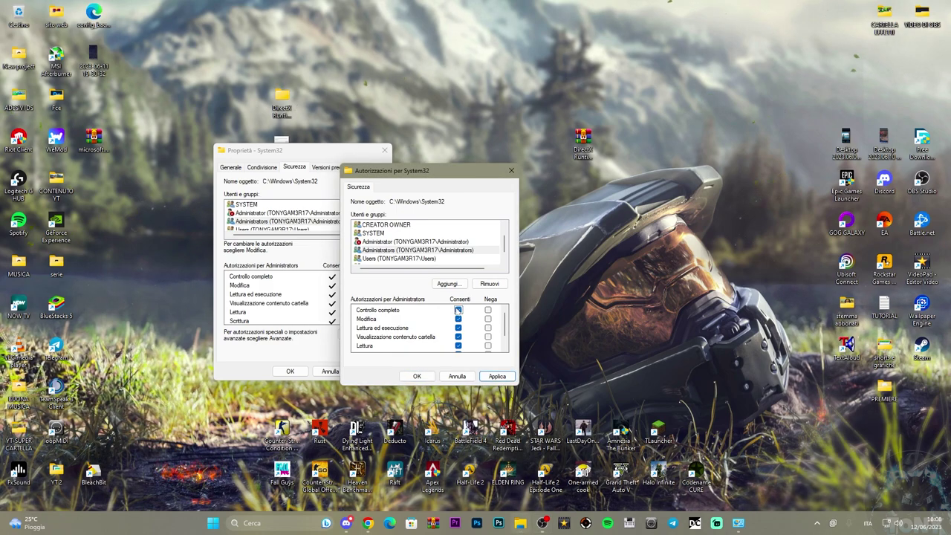
Step: Allow "Controllo completo" for Administrators and apply it past the security errors, then stop the propagation and close the permissions editor
click(495, 377)
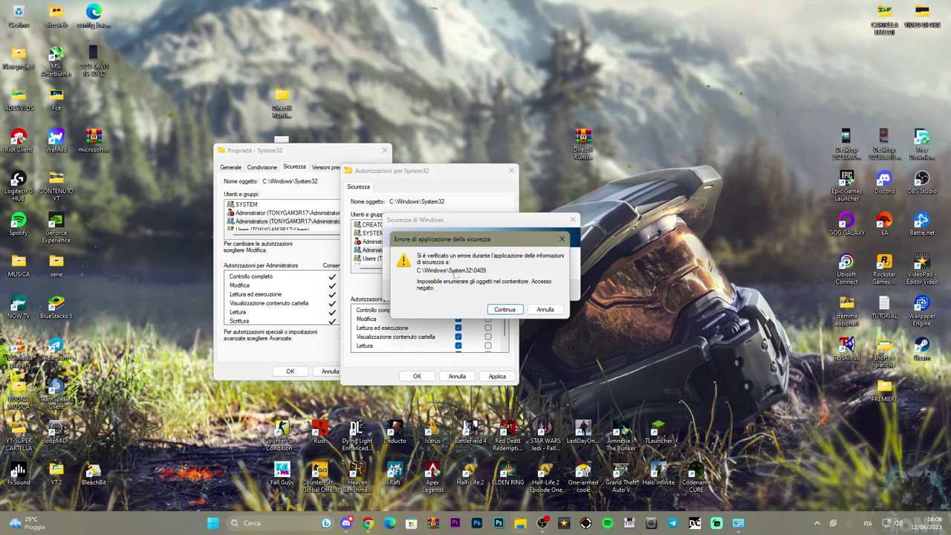
click(505, 309)
click(504, 309)
click(541, 311)
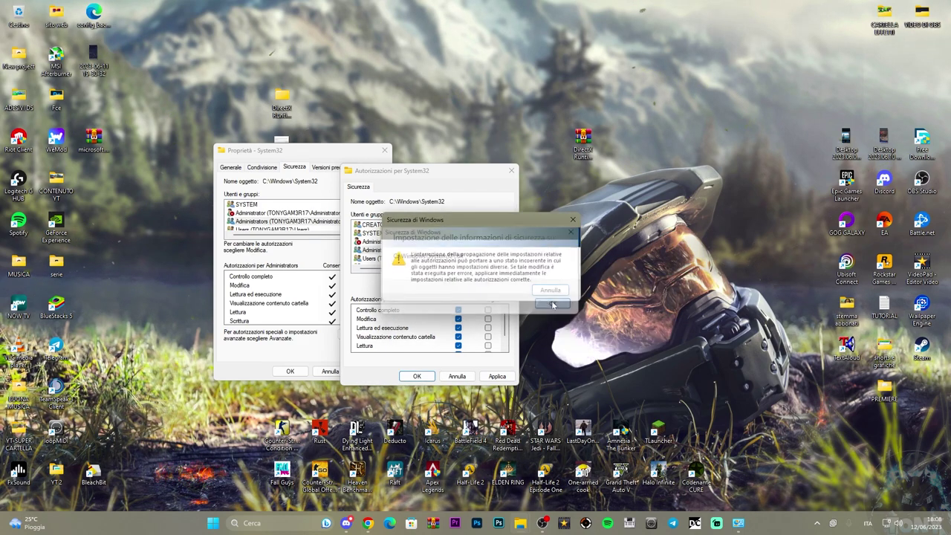
click(550, 304)
click(511, 170)
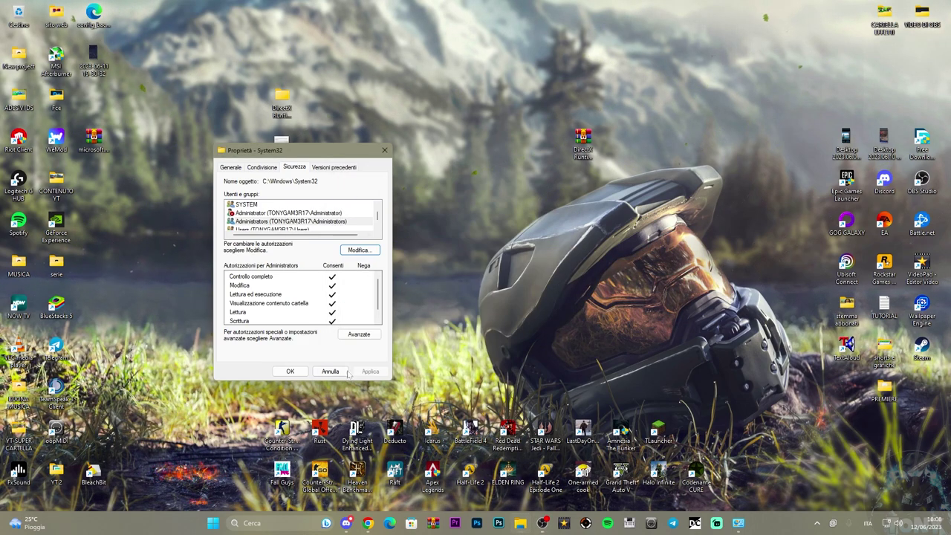
Step: Dismiss the remaining security error and close the System32 properties
click(511, 302)
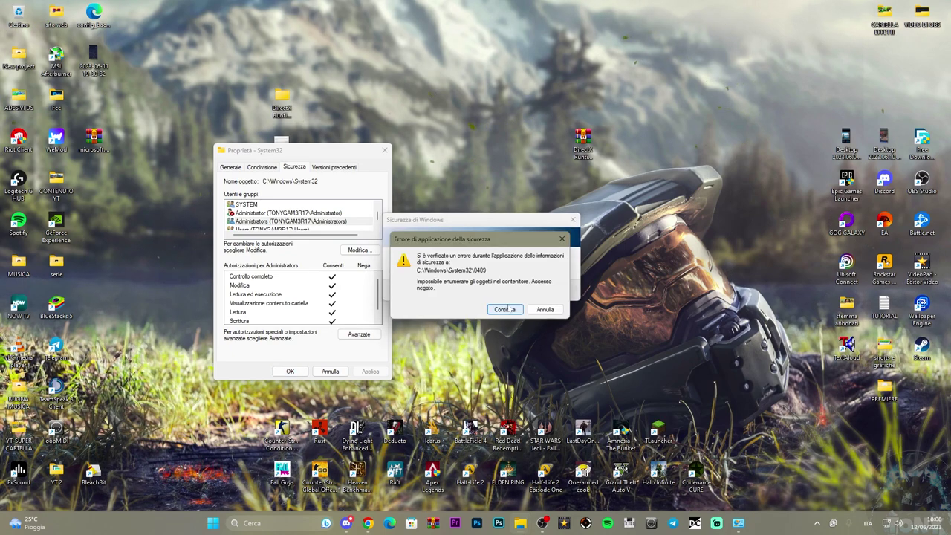
click(556, 298)
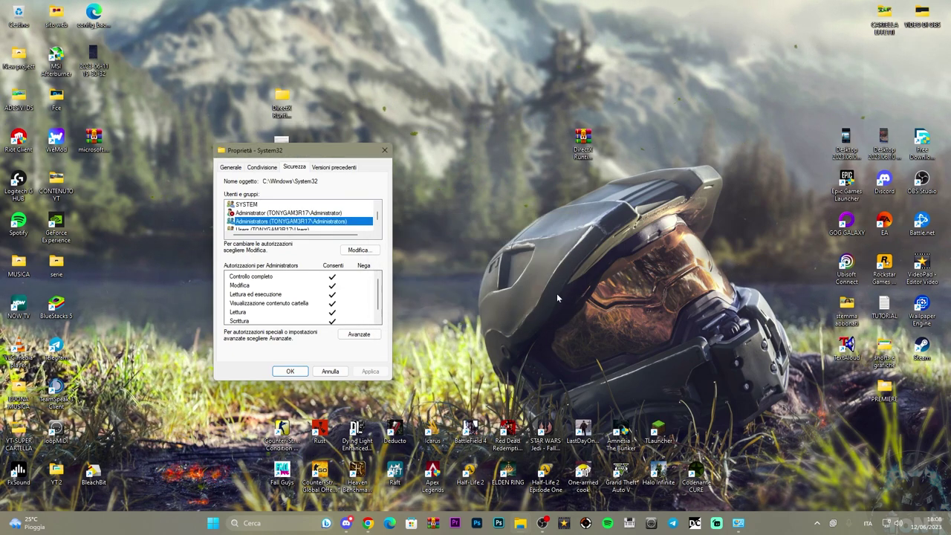
click(384, 150)
Step: Open a new File Explorer window and display the security settings in the System32 folder's properties
key(super+e)
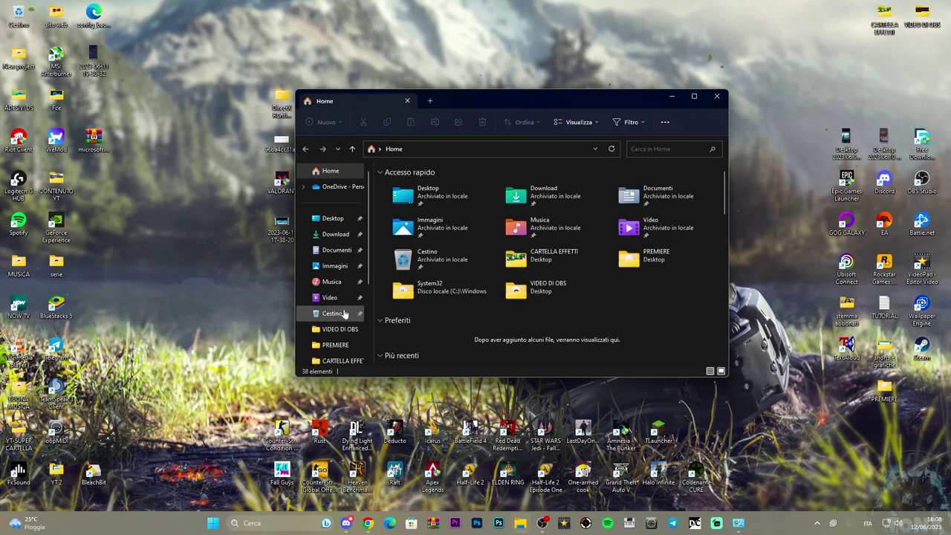
scroll(344, 314, down, 1)
drag(473, 100, 461, 100)
right_click(319, 347)
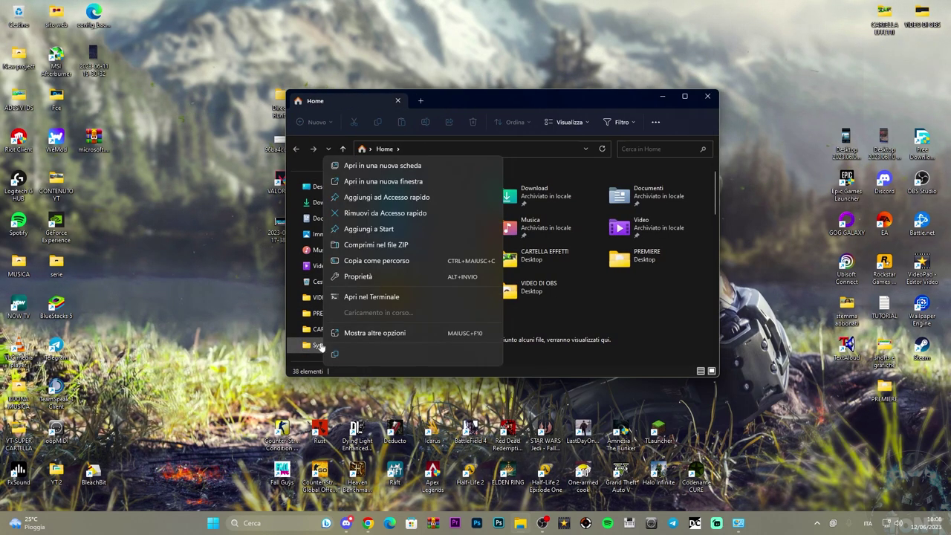
click(357, 333)
click(402, 321)
click(485, 292)
drag(498, 281, 438, 234)
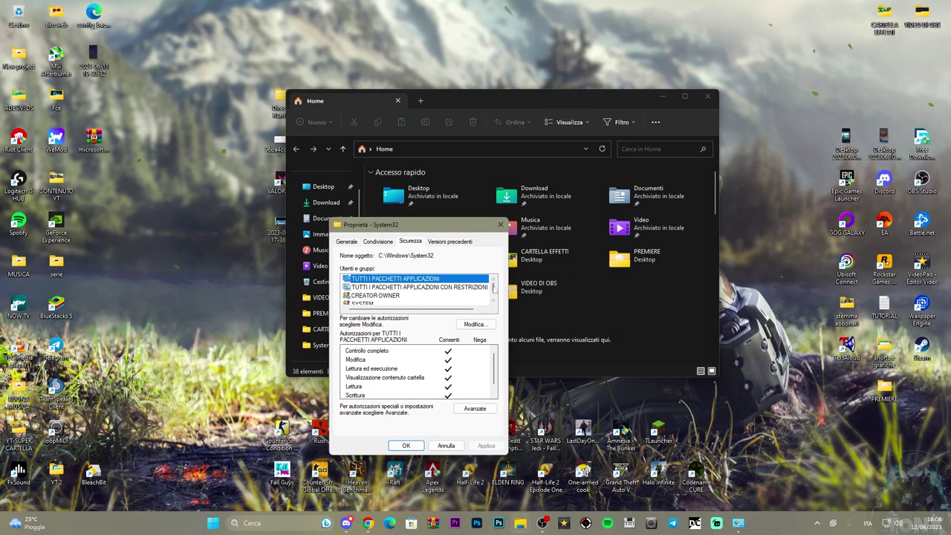
Step: Select the Administrators group in the System32 security settings and open the permissions for editing
drag(494, 288, 494, 294)
click(367, 286)
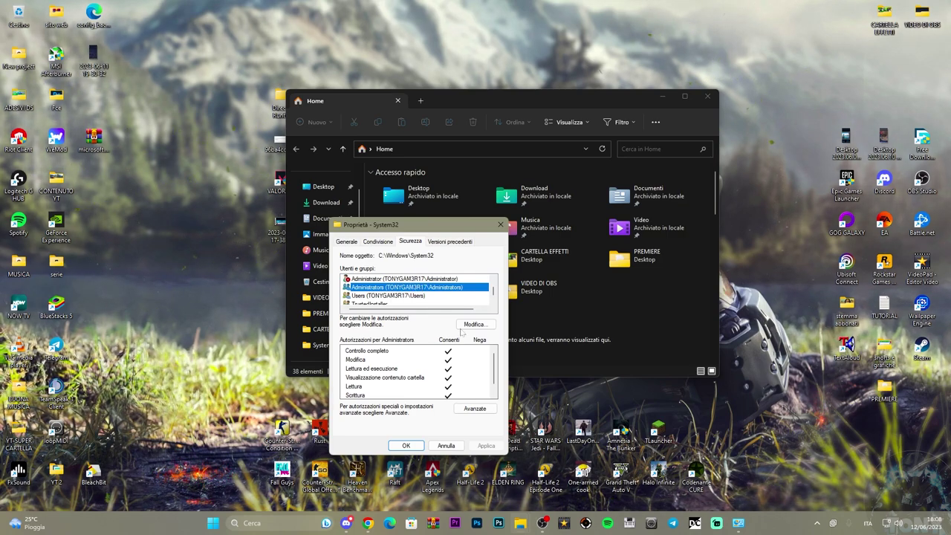
click(468, 326)
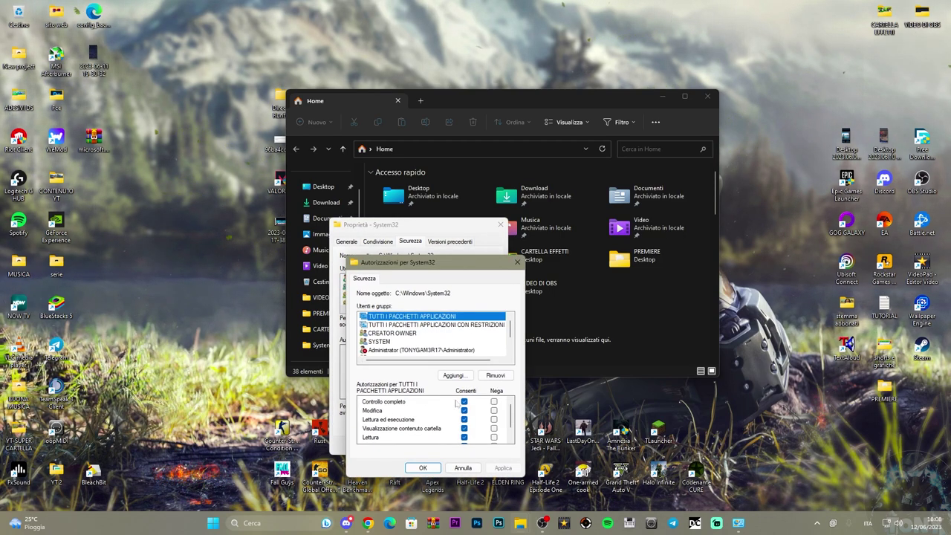
Step: Examine the users and groups of System32 and the permissions allowed to "TUTTI I PACCHETTI APPLICAZIONI"
mouse_move(510, 413)
mouse_down()
mouse_move(512, 429)
mouse_move(509, 405)
mouse_up()
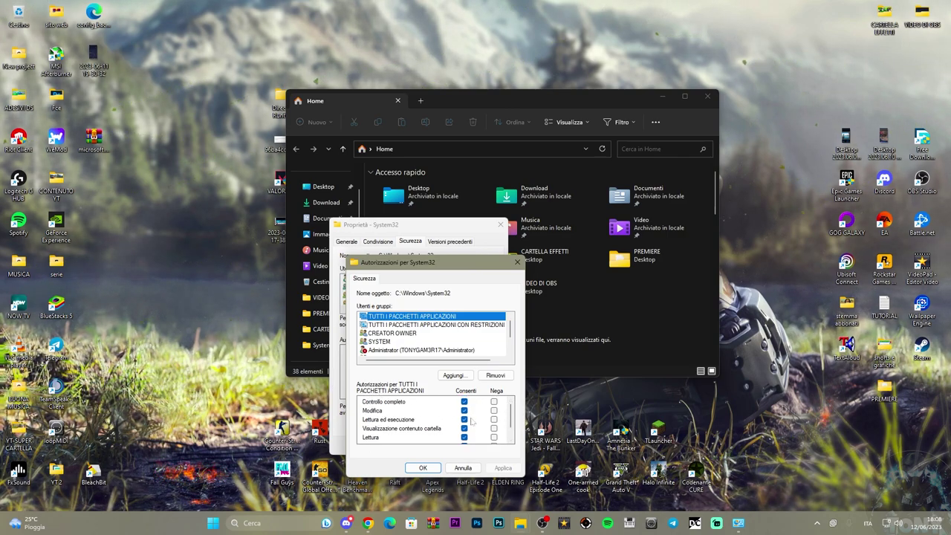
scroll(465, 412, down, 1)
scroll(463, 405, up, 1)
scroll(497, 410, down, 1)
scroll(510, 412, up, 1)
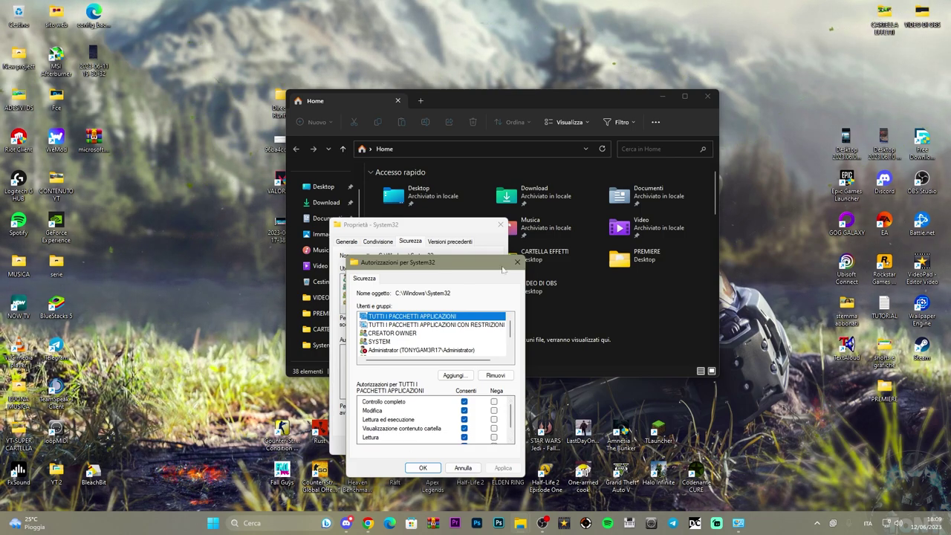
drag(451, 266, 400, 195)
scroll(460, 271, down, 2)
scroll(461, 271, up, 2)
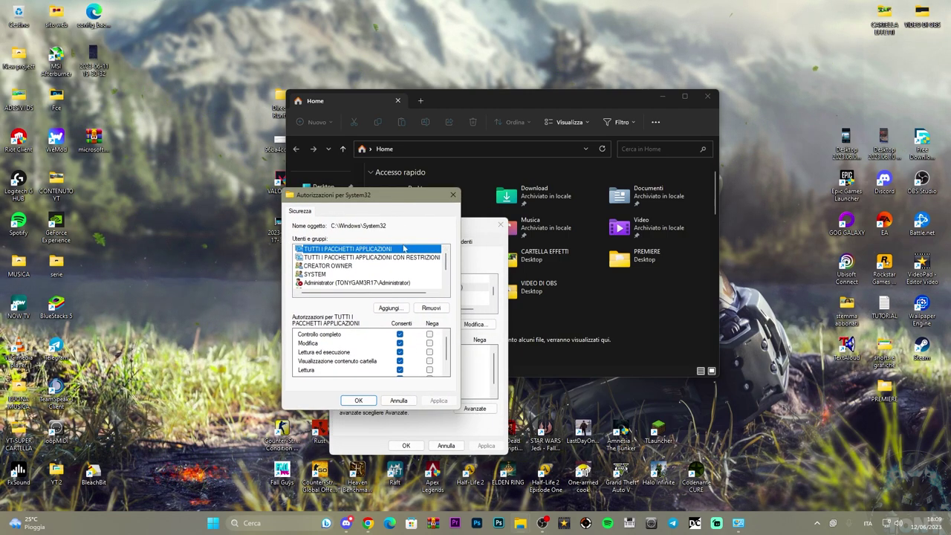
scroll(447, 261, down, 1)
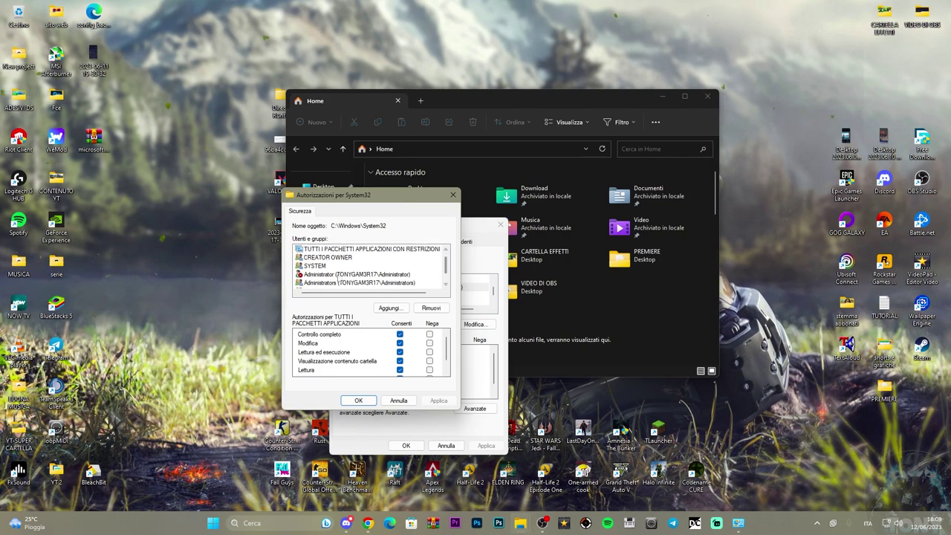
Step: Check the permissions of the Administrator account and confirm both the permissions and the System32 properties
click(322, 274)
click(353, 283)
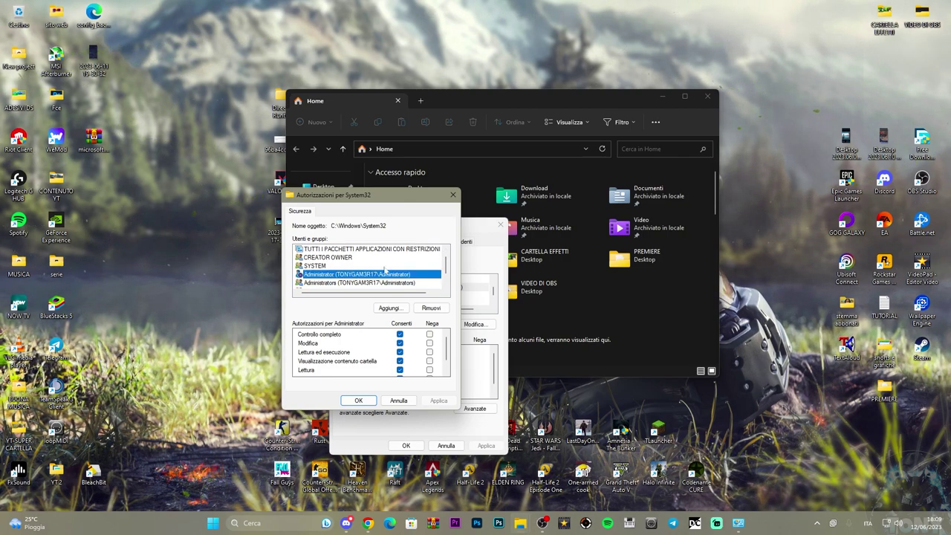
drag(386, 205, 371, 202)
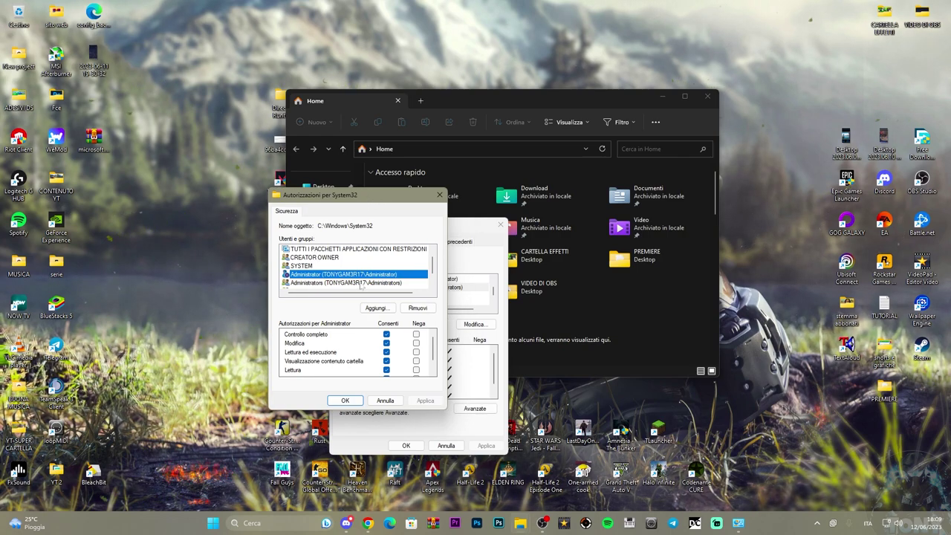
click(345, 400)
click(407, 446)
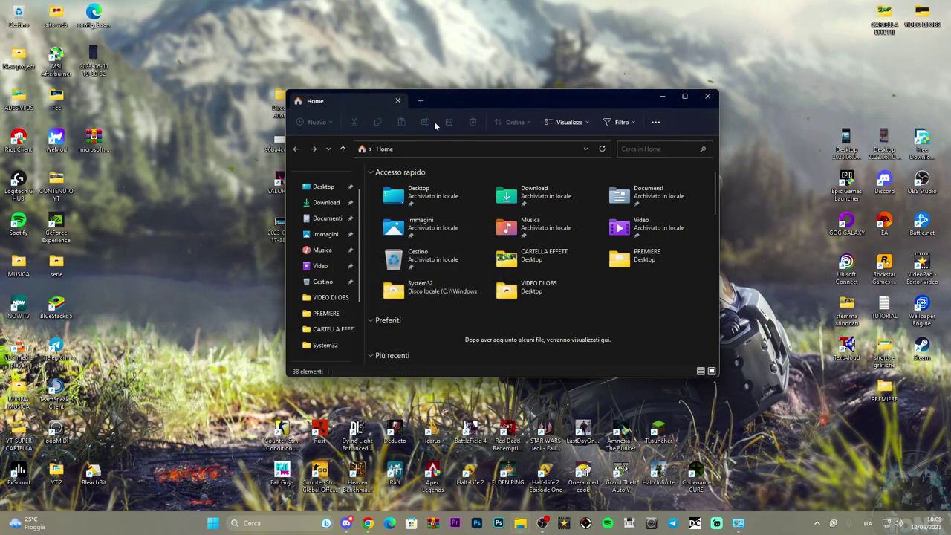
Step: Open the System32 folder, then extract Microsoft.DirectX.dll from microsoft.directx.zip to the desktop and close the archive
mouse_move(455, 96)
mouse_down()
mouse_move(596, 170)
mouse_move(421, 221)
mouse_move(435, 104)
mouse_move(467, 100)
mouse_up()
click(318, 342)
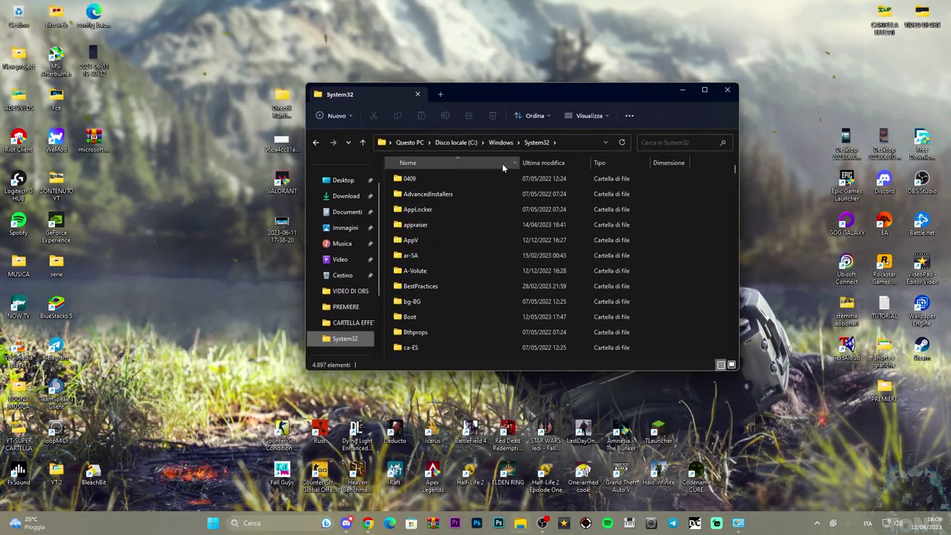
double_click(101, 147)
click(664, 106)
click(230, 155)
drag(182, 235, 153, 260)
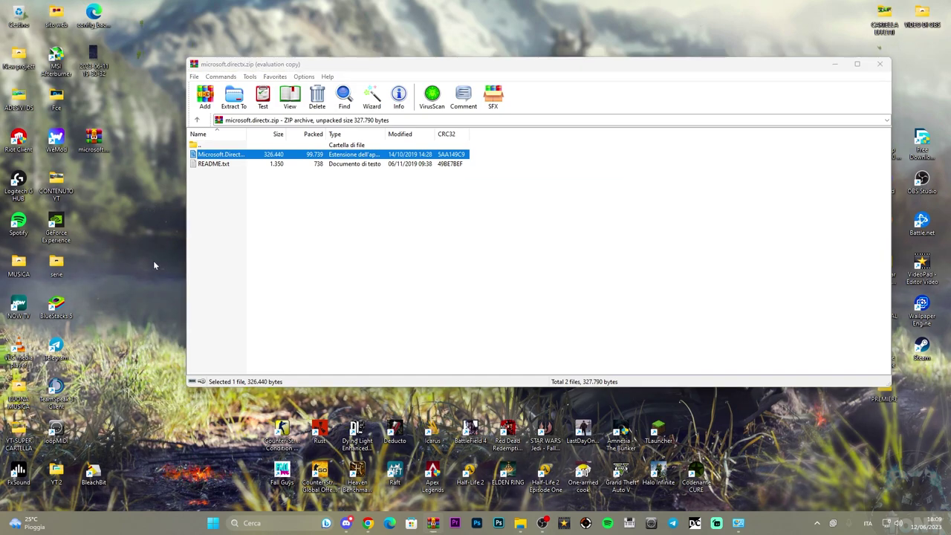
click(880, 64)
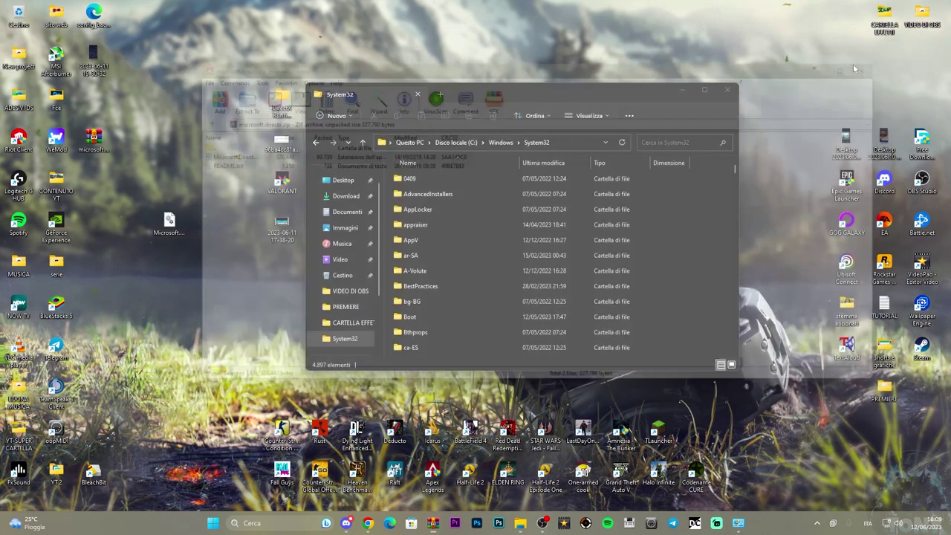
Step: Move Microsoft.DirectX.dll from the desktop into the System32 folder, replacing the file in the destination
drag(171, 227, 707, 334)
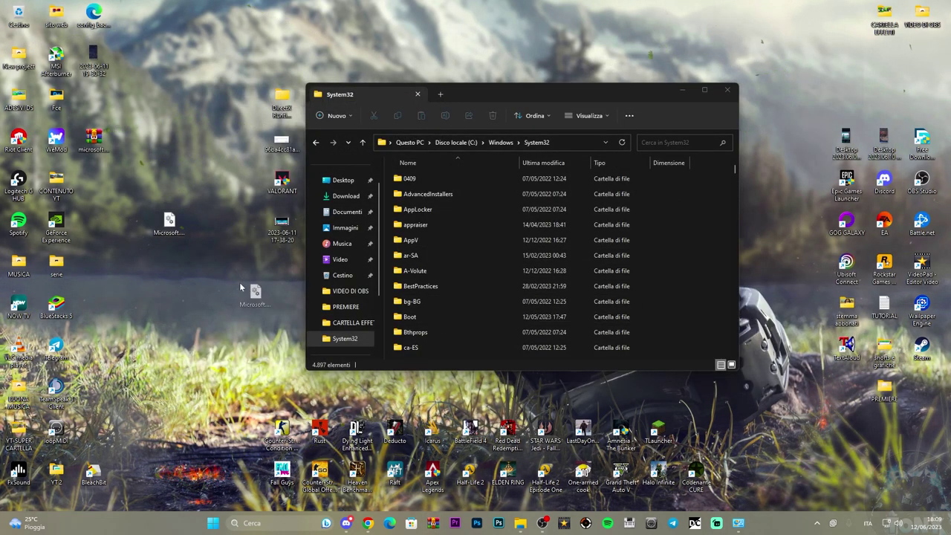
scroll(569, 251, down, 10)
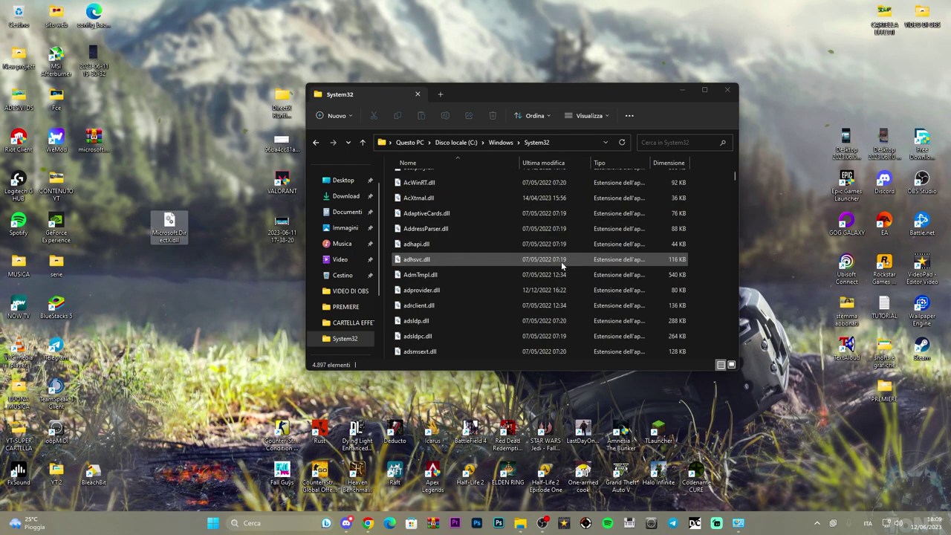
drag(573, 272, 574, 274)
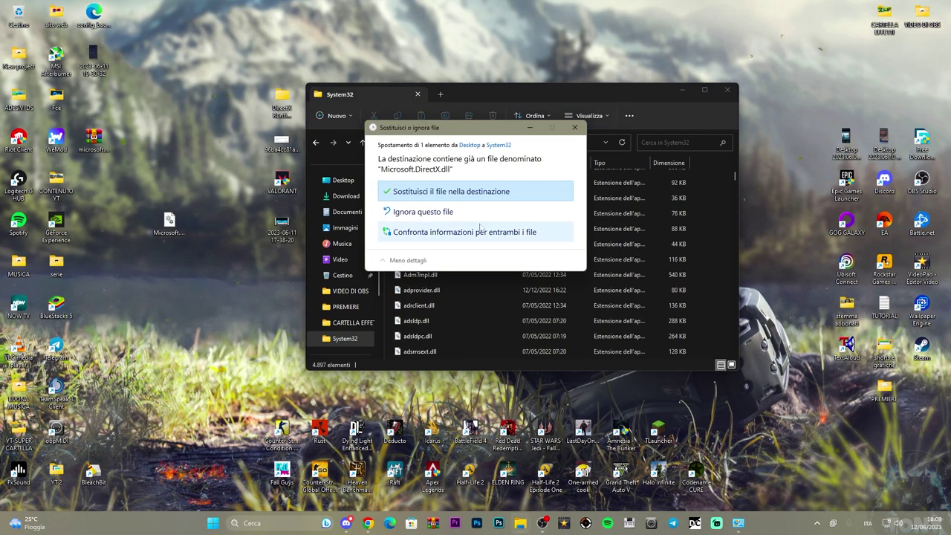
click(432, 190)
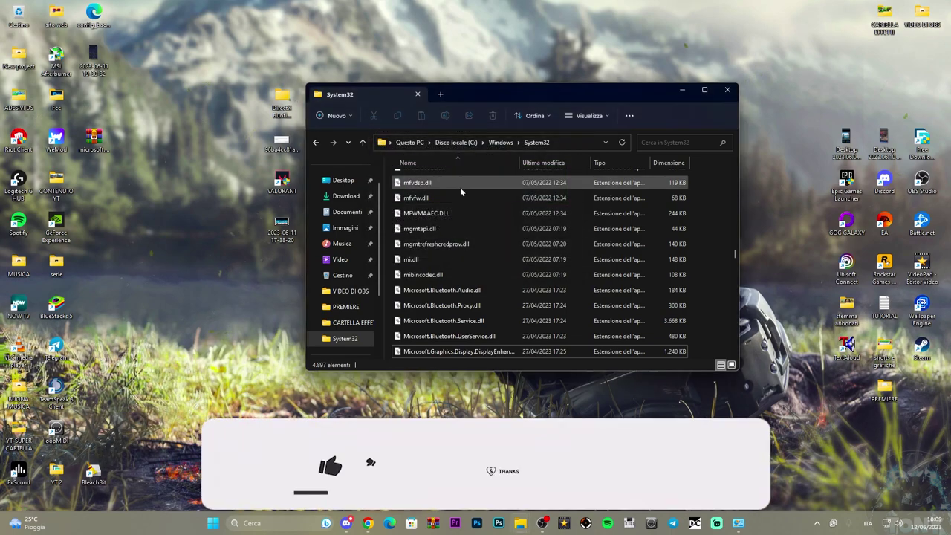
drag(538, 94, 517, 105)
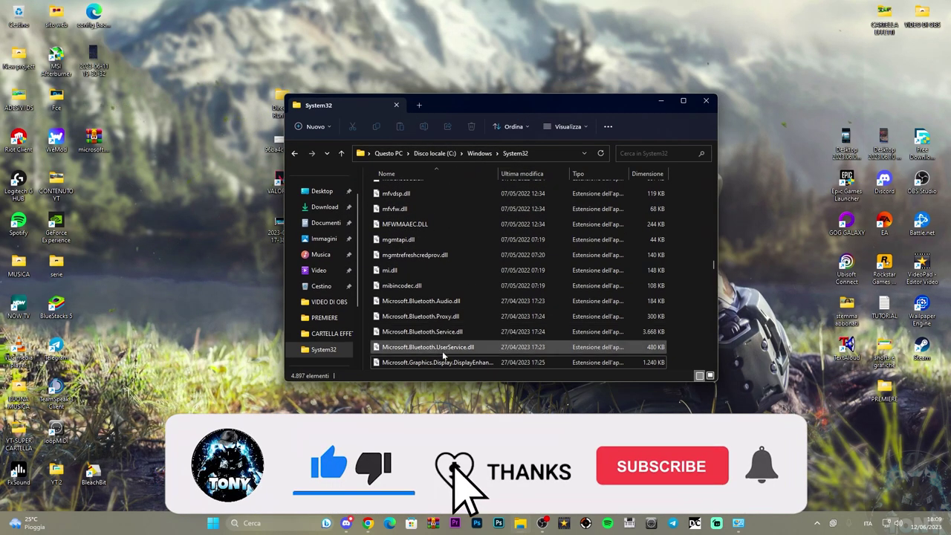
click(431, 331)
click(430, 289)
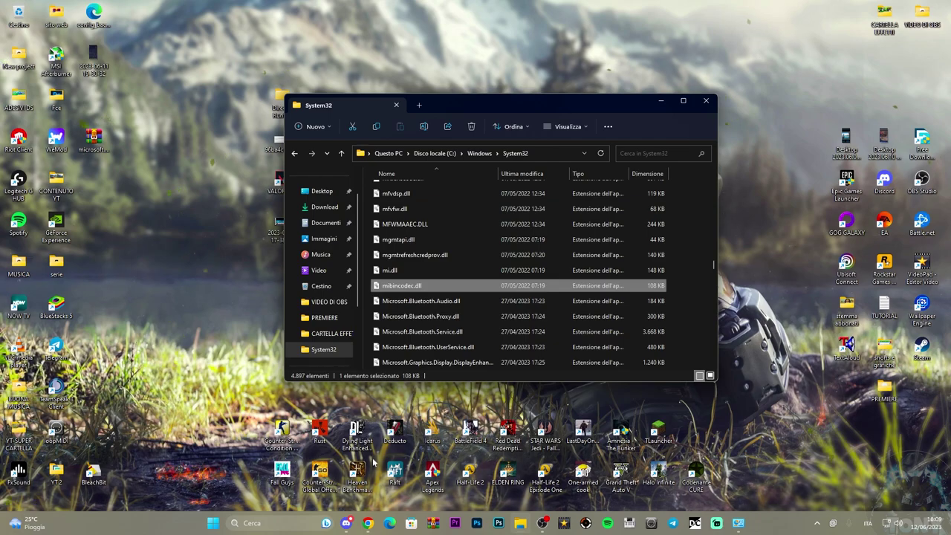
mouse_move(532, 110)
mouse_down()
mouse_move(537, 99)
mouse_move(601, 97)
mouse_move(546, 112)
mouse_move(549, 103)
mouse_up()
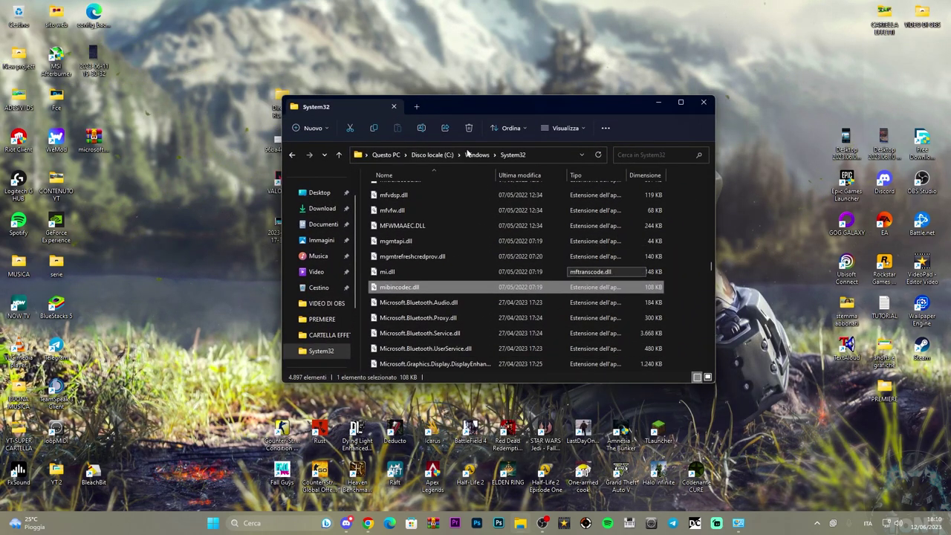